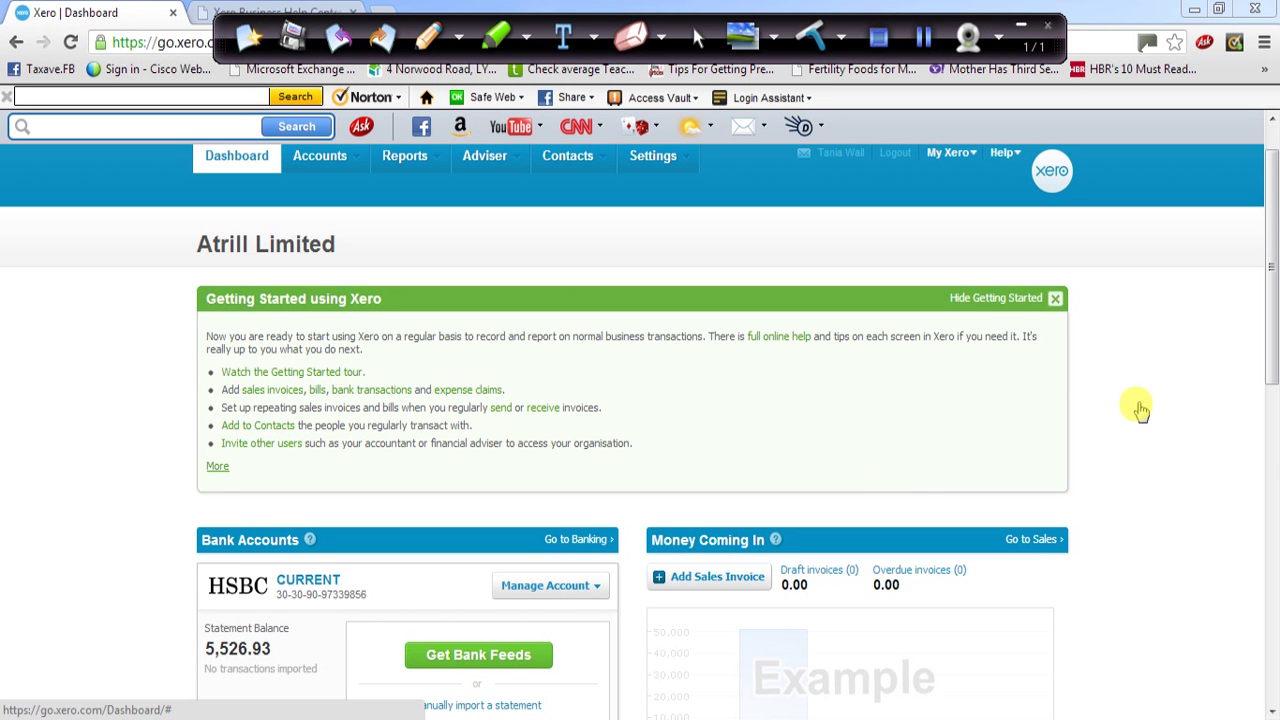
Review the dashboard's bank accounts, Money Coming In, Money Going Out and Expense Claims sections, and open General Settings
{"action": "left_click_drag", "start_coordinate": [1271, 295], "coordinate": [1268, 393]}
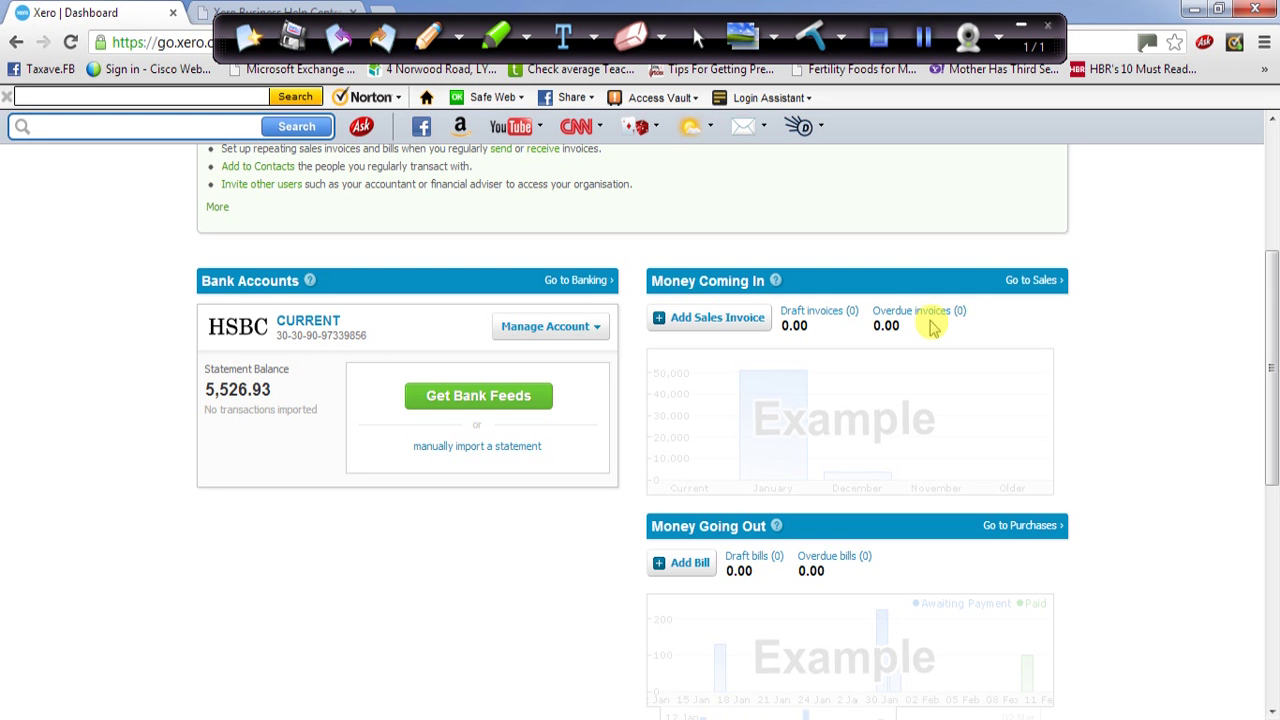
{"action": "left_click_drag", "start_coordinate": [1270, 323], "coordinate": [1270, 385]}
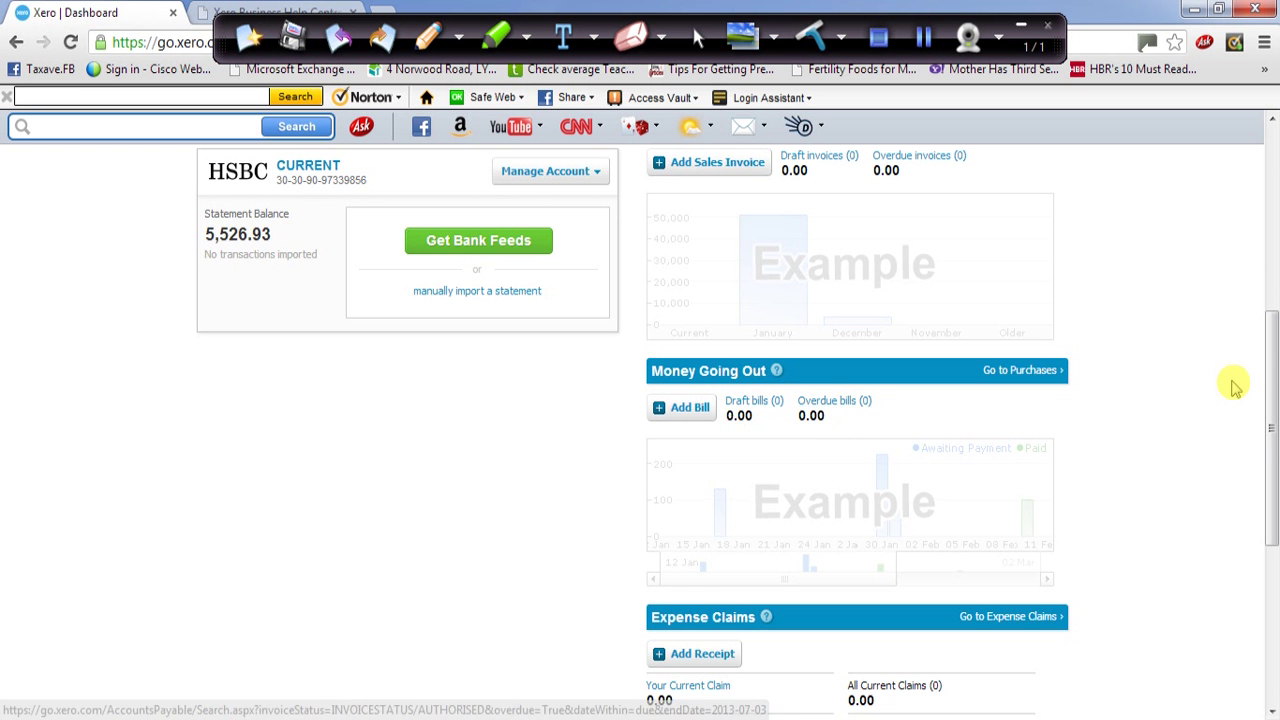
{"action": "left_click_drag", "start_coordinate": [1271, 362], "coordinate": [1270, 455]}
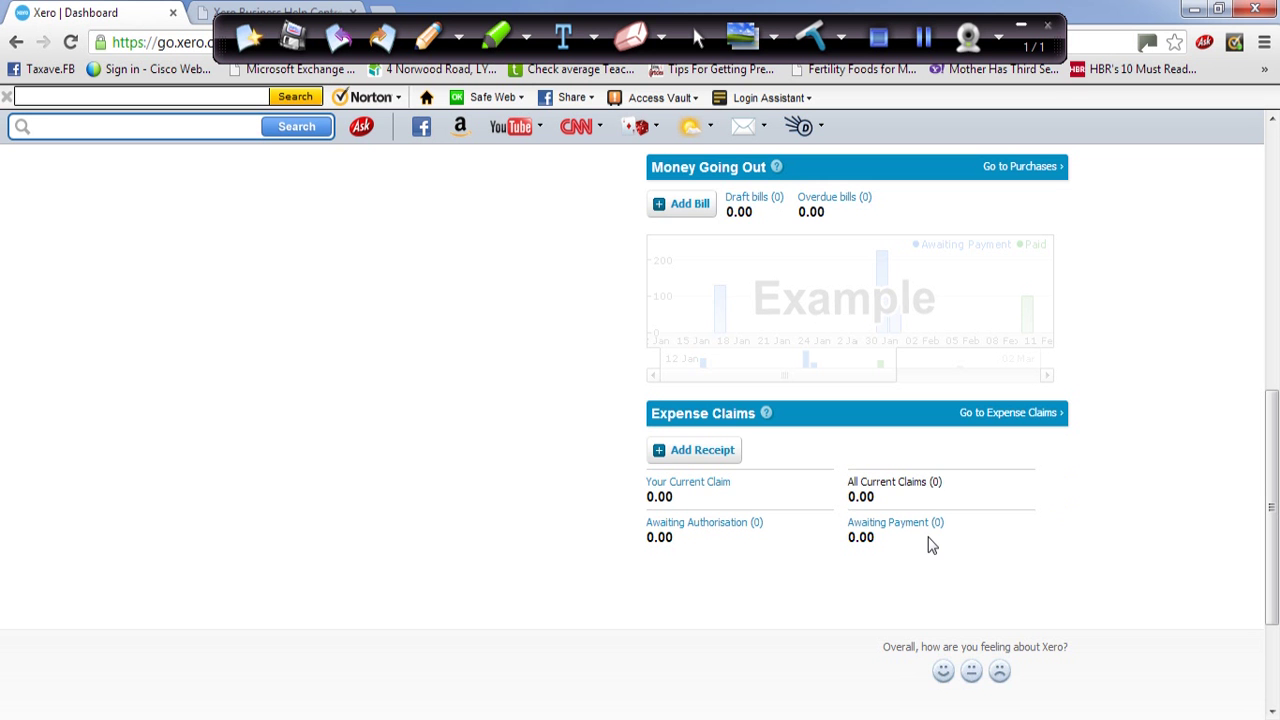
{"action": "left_click", "coordinate": [922, 37]}
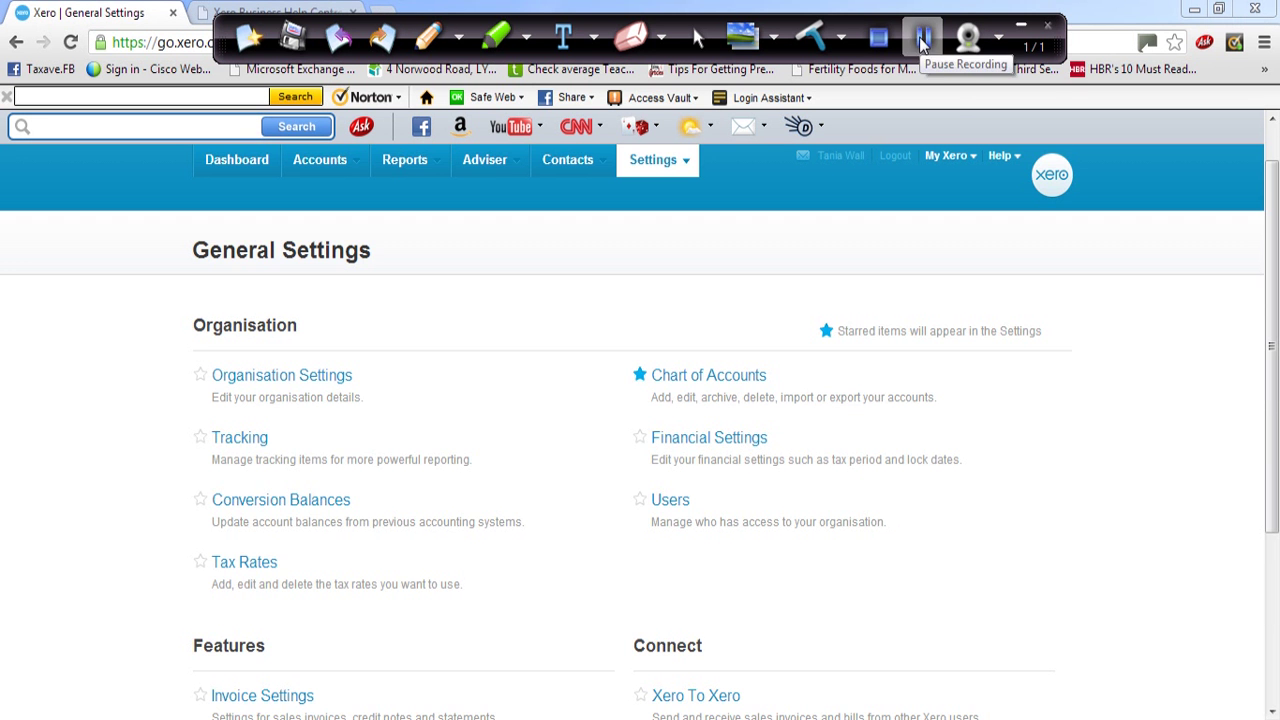
{"action": "left_click", "coordinate": [919, 37]}
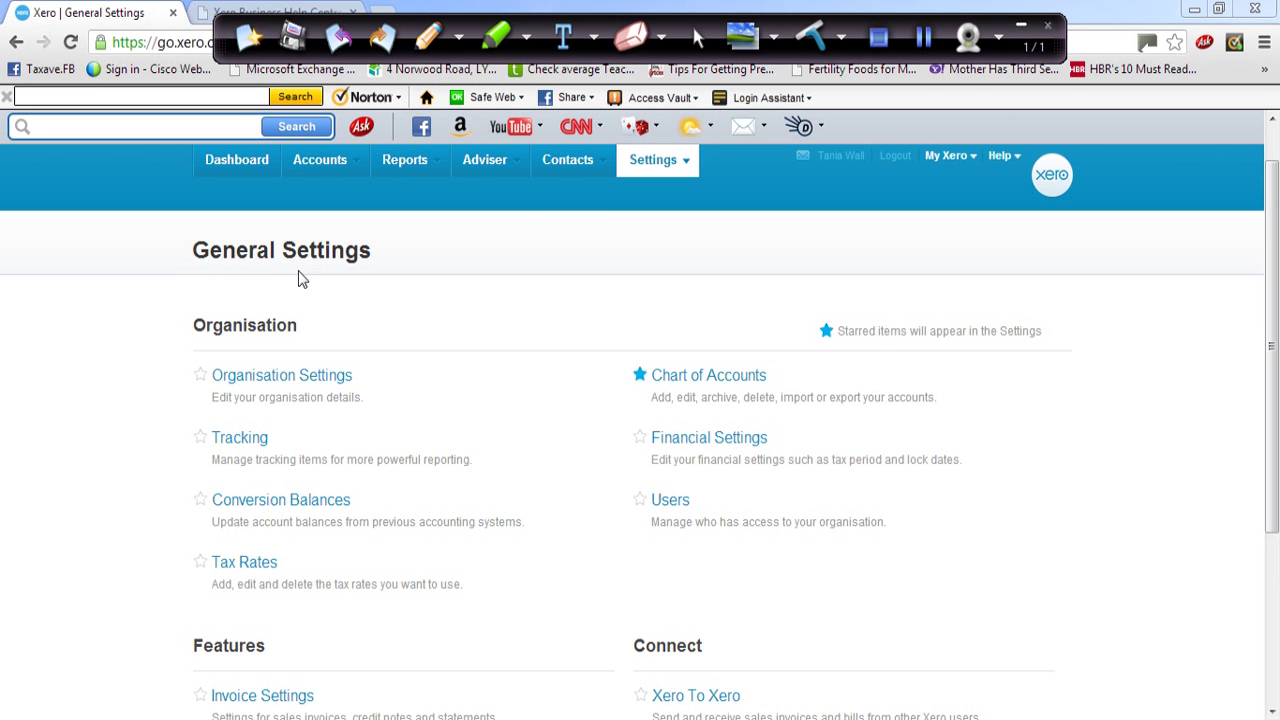
Underline the General Settings heading with a red pencil stroke and clear the annotation
{"action": "left_click", "coordinate": [457, 40]}
{"action": "left_click", "coordinate": [443, 138]}
{"action": "left_click_drag", "start_coordinate": [224, 277], "coordinate": [358, 298]}
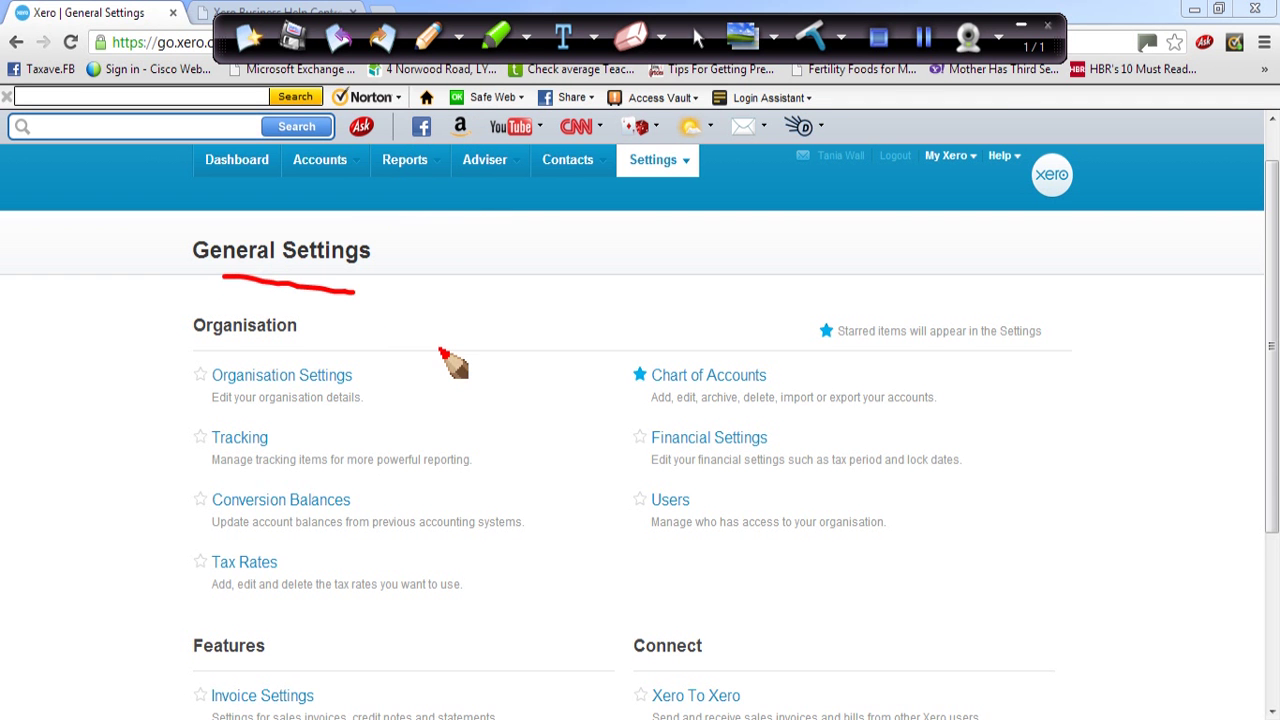
{"action": "left_click", "coordinate": [820, 47]}
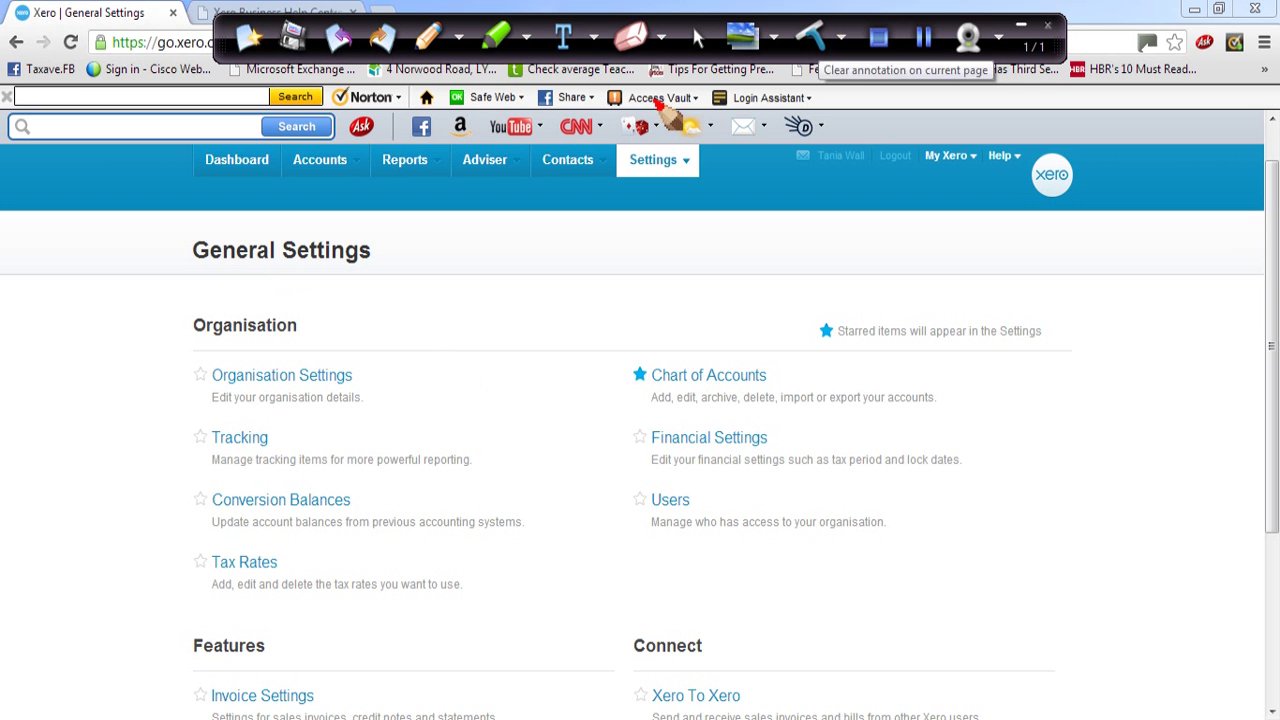
{"action": "left_click", "coordinate": [697, 38]}
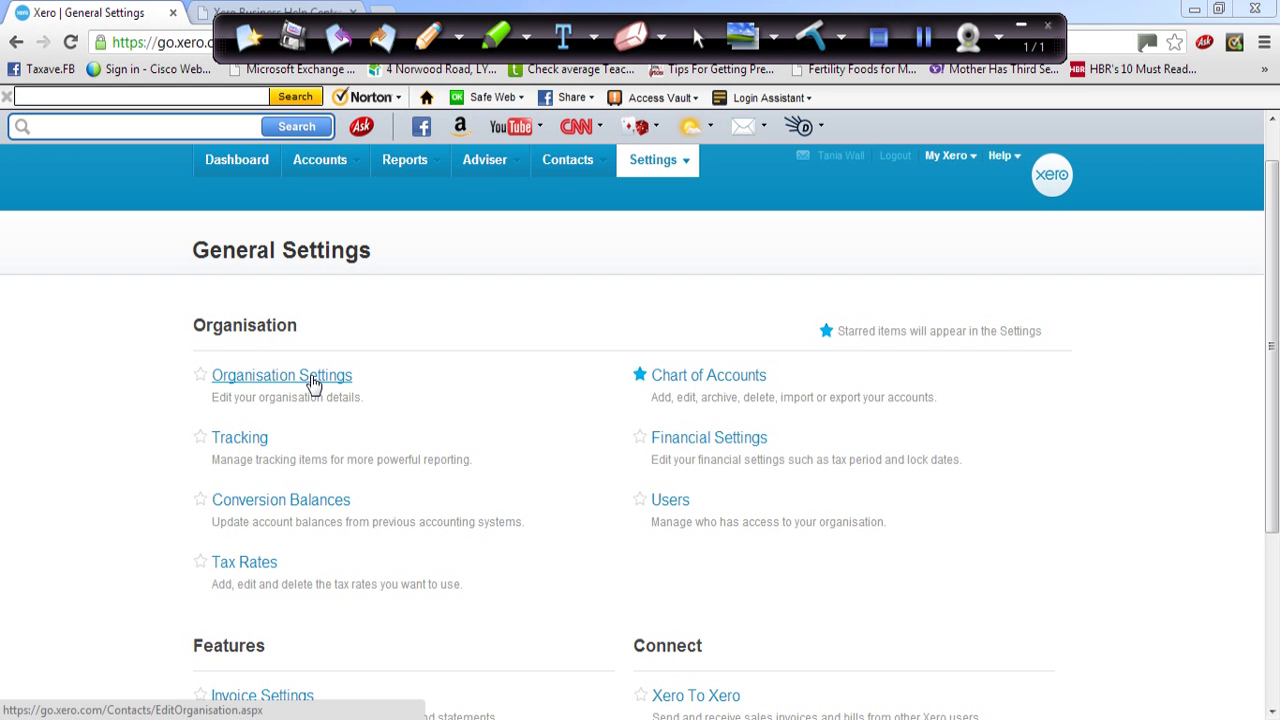
Open Organisation Settings and review the organisation name and type, contact details and social links
{"action": "left_click", "coordinate": [923, 37]}
{"action": "left_click", "coordinate": [333, 388]}
{"action": "left_click", "coordinate": [923, 37]}
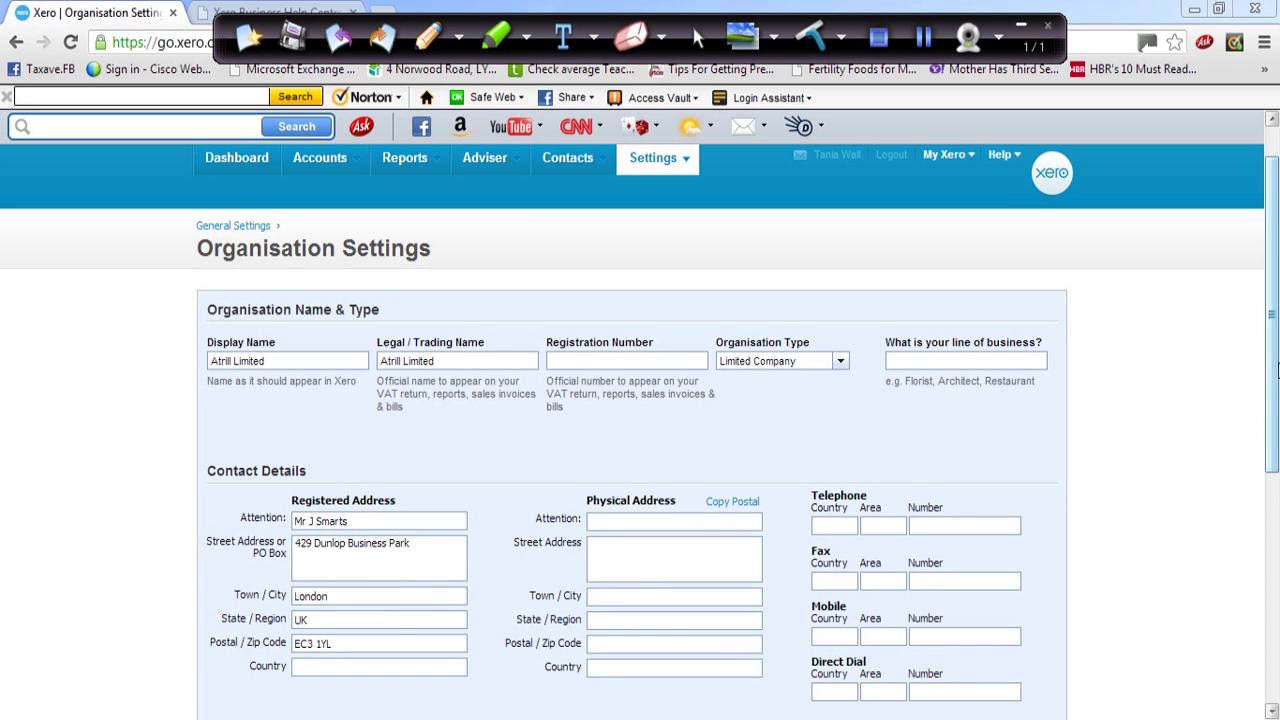
{"action": "left_click_drag", "start_coordinate": [1275, 370], "coordinate": [1276, 473]}
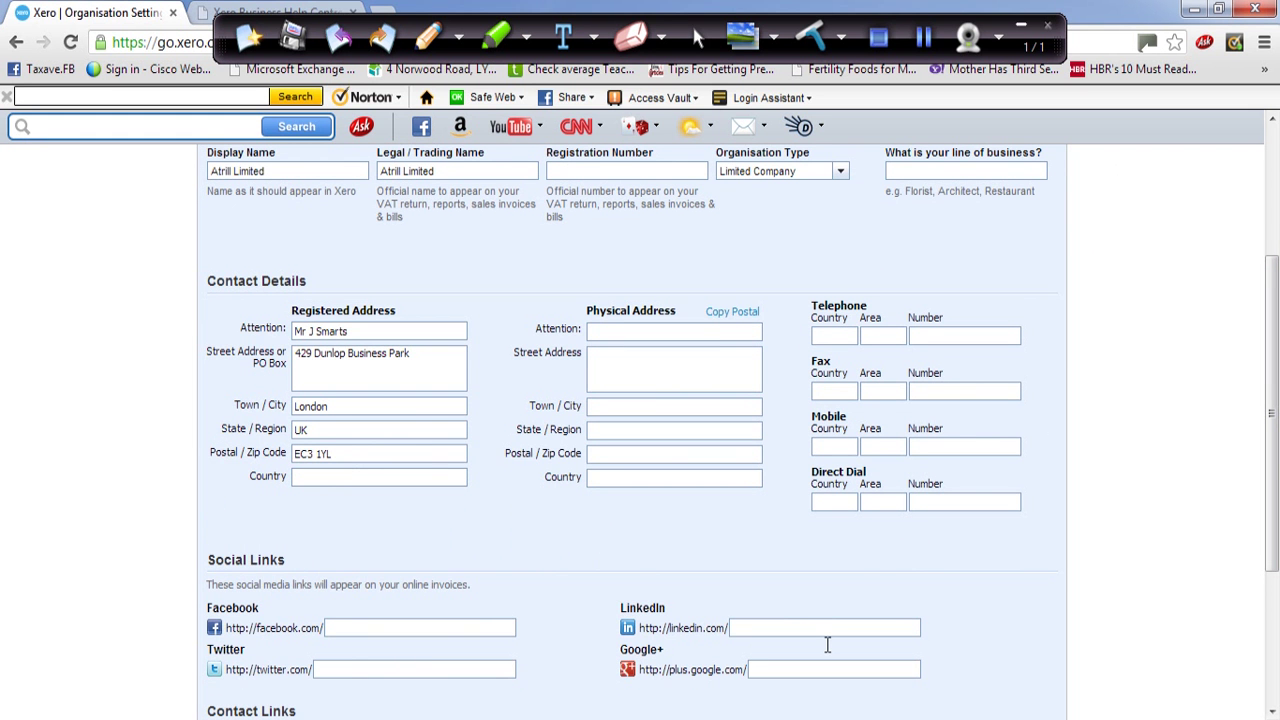
{"action": "left_click", "coordinate": [925, 48]}
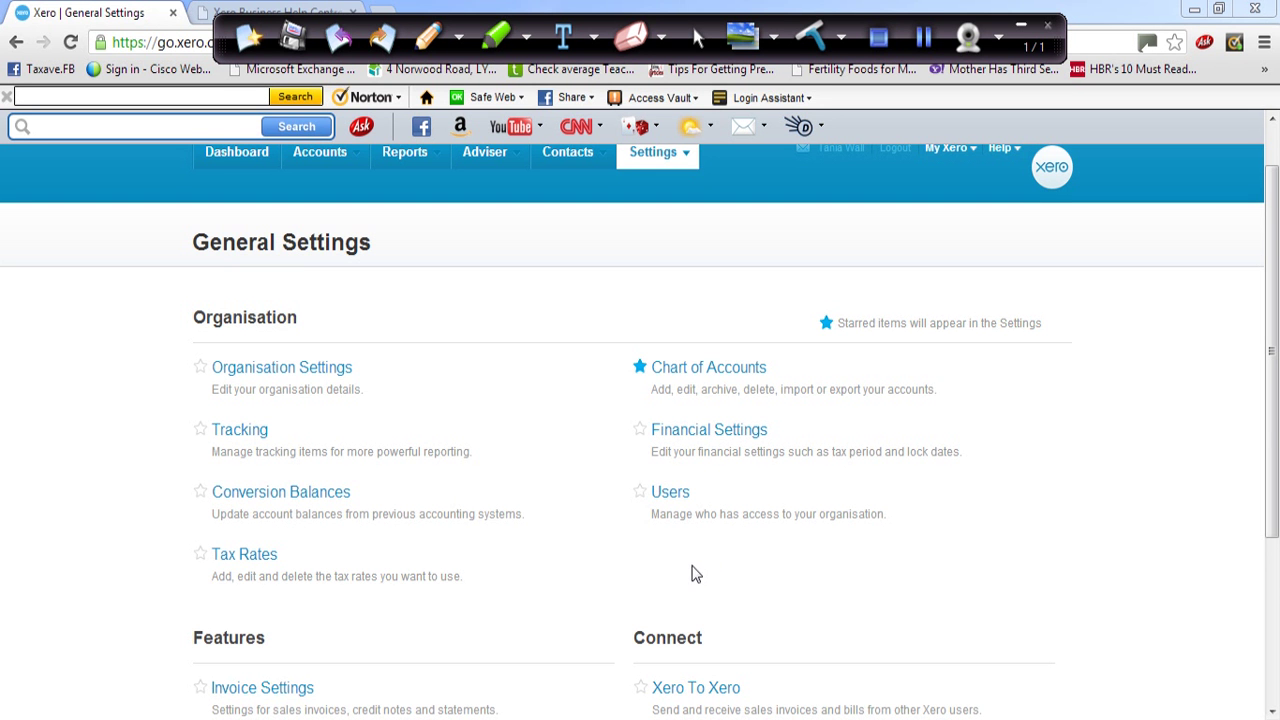
{"action": "left_click", "coordinate": [926, 39]}
{"action": "left_click", "coordinate": [937, 45]}
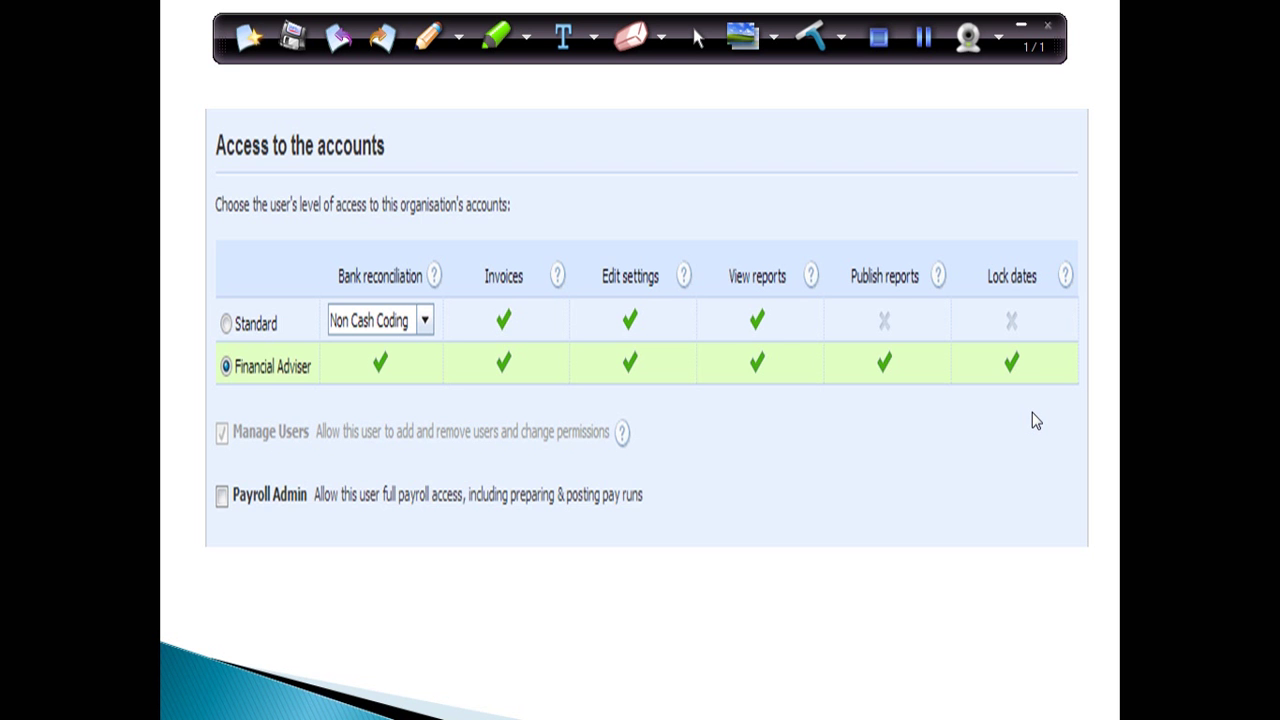
{"action": "left_click", "coordinate": [924, 39]}
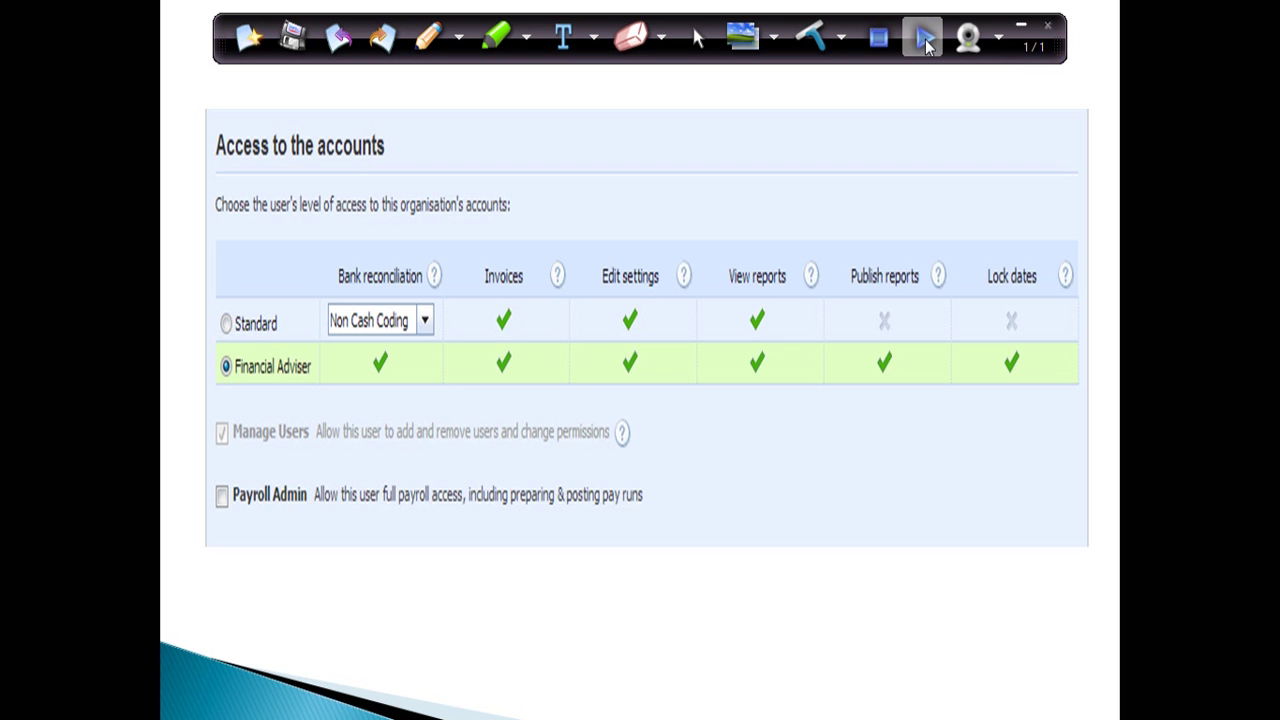
{"action": "left_click", "coordinate": [925, 40]}
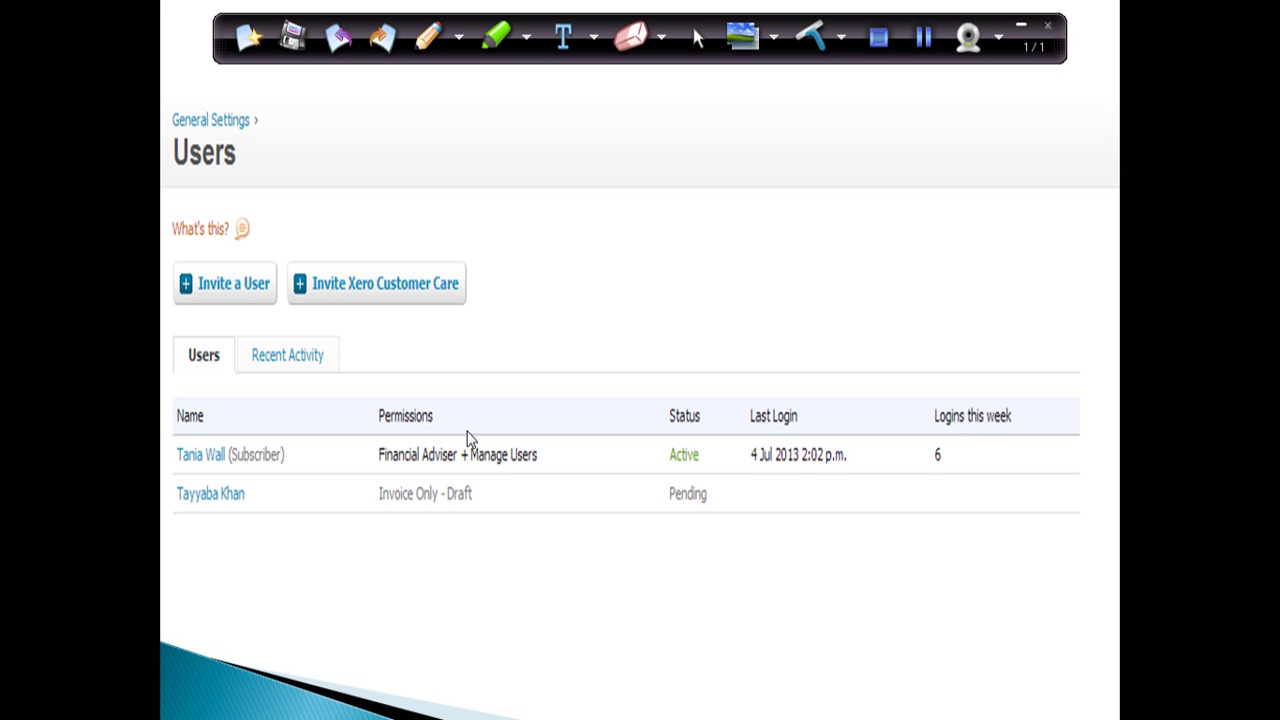
Open the Chart of Accounts and examine the codes, types and tax rates of all accounts through to the equity accounts
{"action": "left_click", "coordinate": [923, 38]}
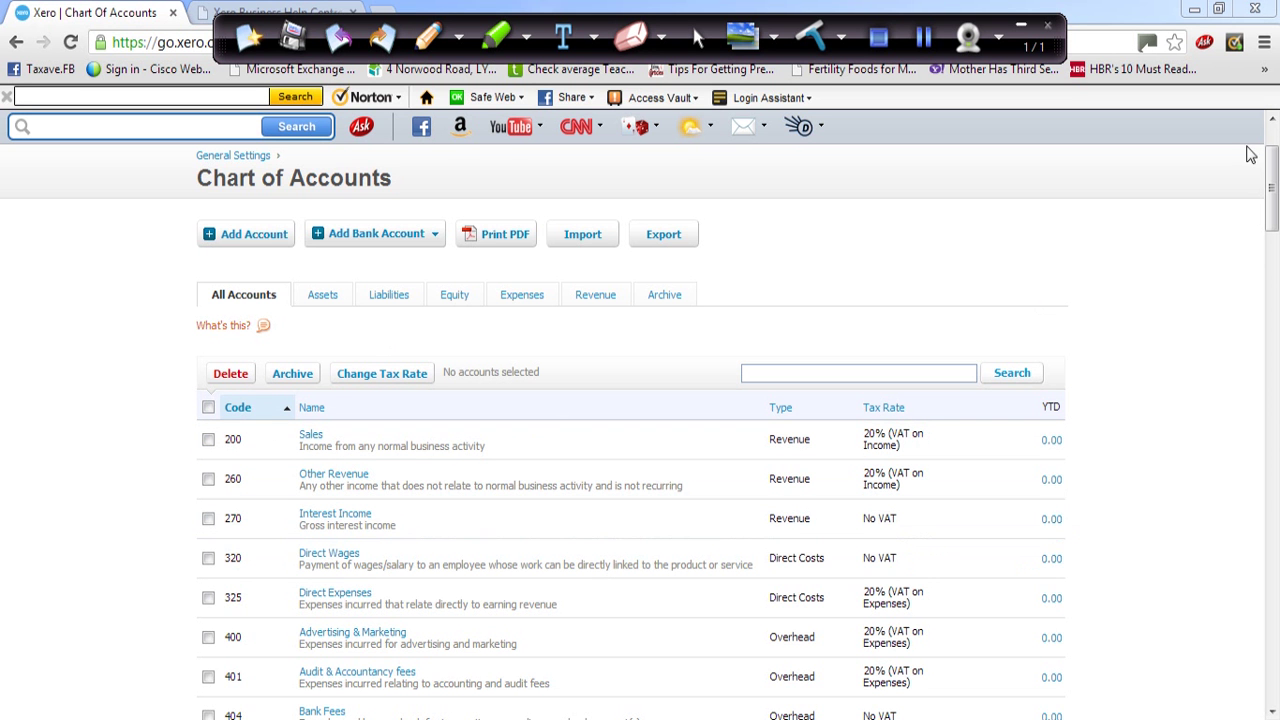
{"action": "left_click", "coordinate": [1271, 711]}
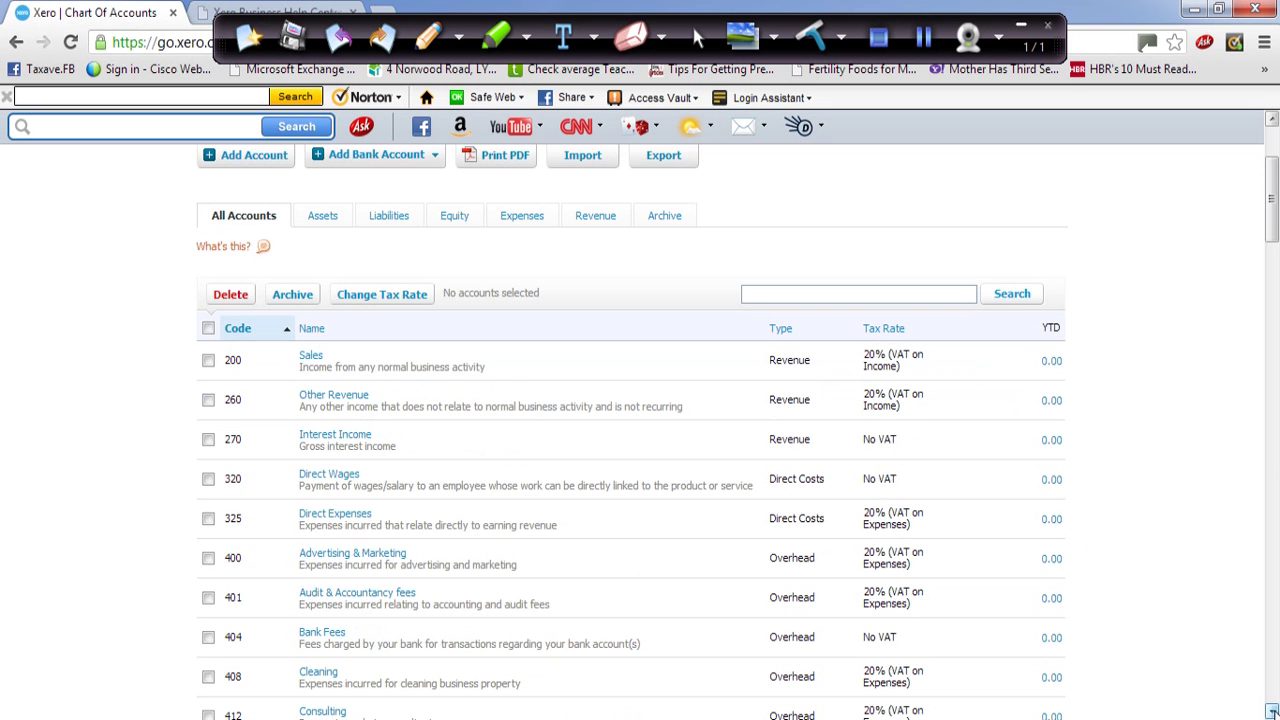
{"action": "left_click", "coordinate": [1271, 711]}
{"action": "left_click", "coordinate": [1271, 711]}
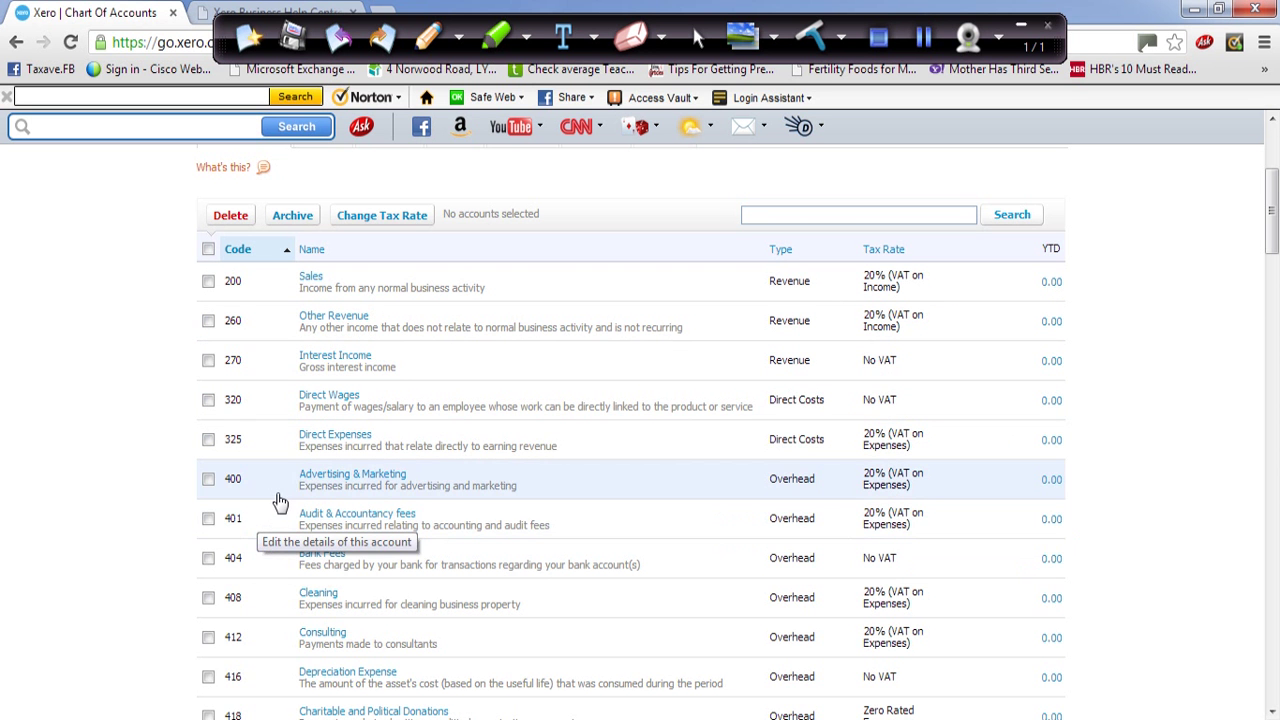
{"action": "left_click_drag", "start_coordinate": [1272, 236], "coordinate": [1270, 286]}
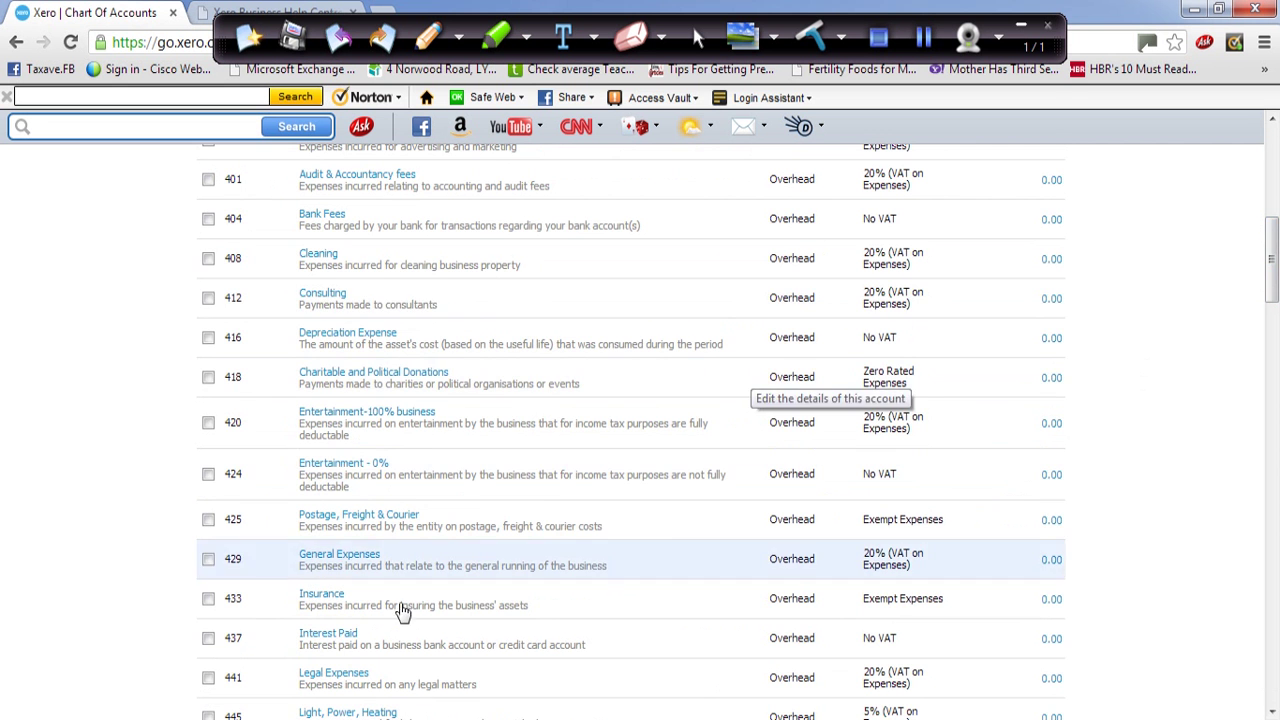
{"action": "left_click_drag", "start_coordinate": [1271, 251], "coordinate": [1271, 415]}
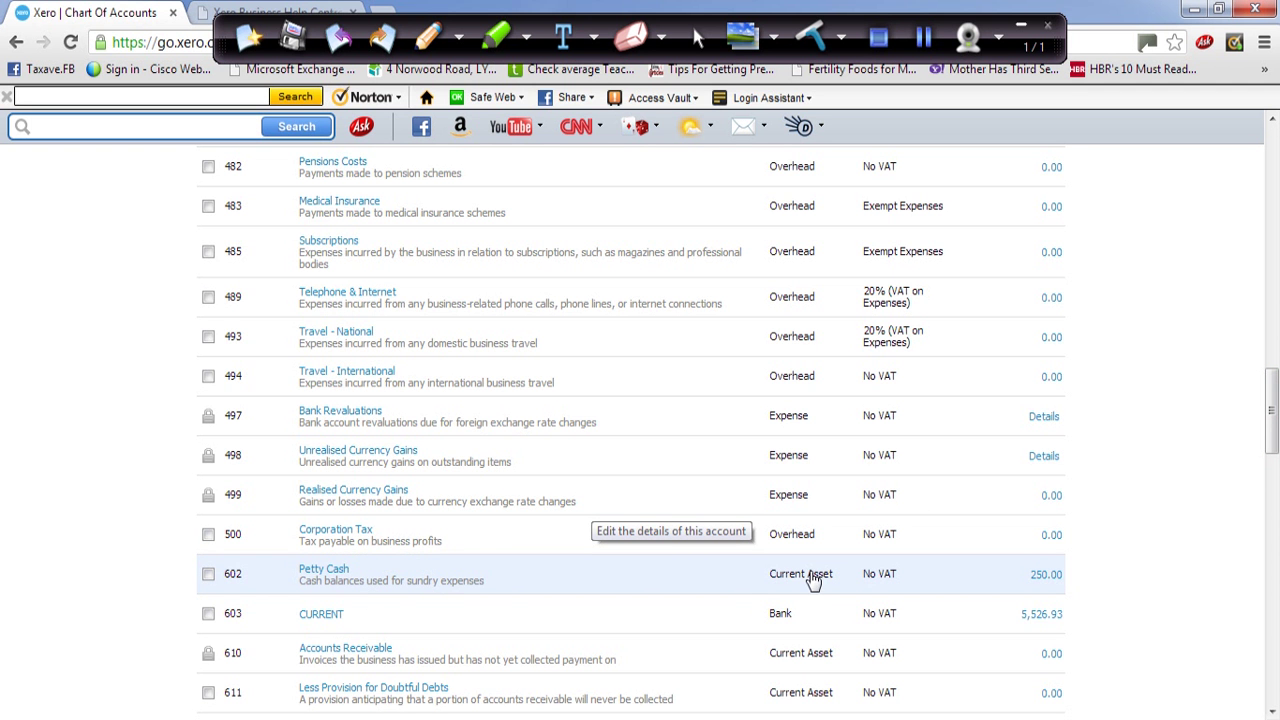
{"action": "scroll", "coordinate": [1100, 430], "scroll_direction": "down", "scroll_amount": 3}
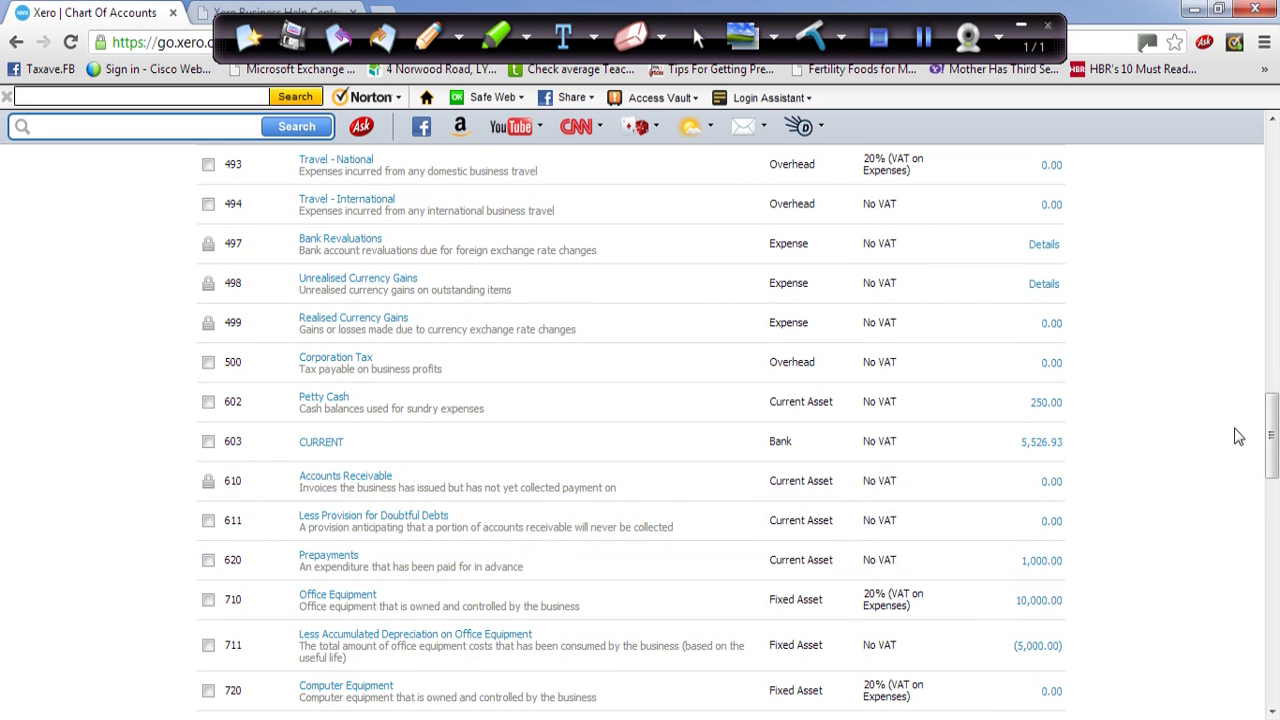
{"action": "left_click_drag", "start_coordinate": [1271, 438], "coordinate": [1273, 460]}
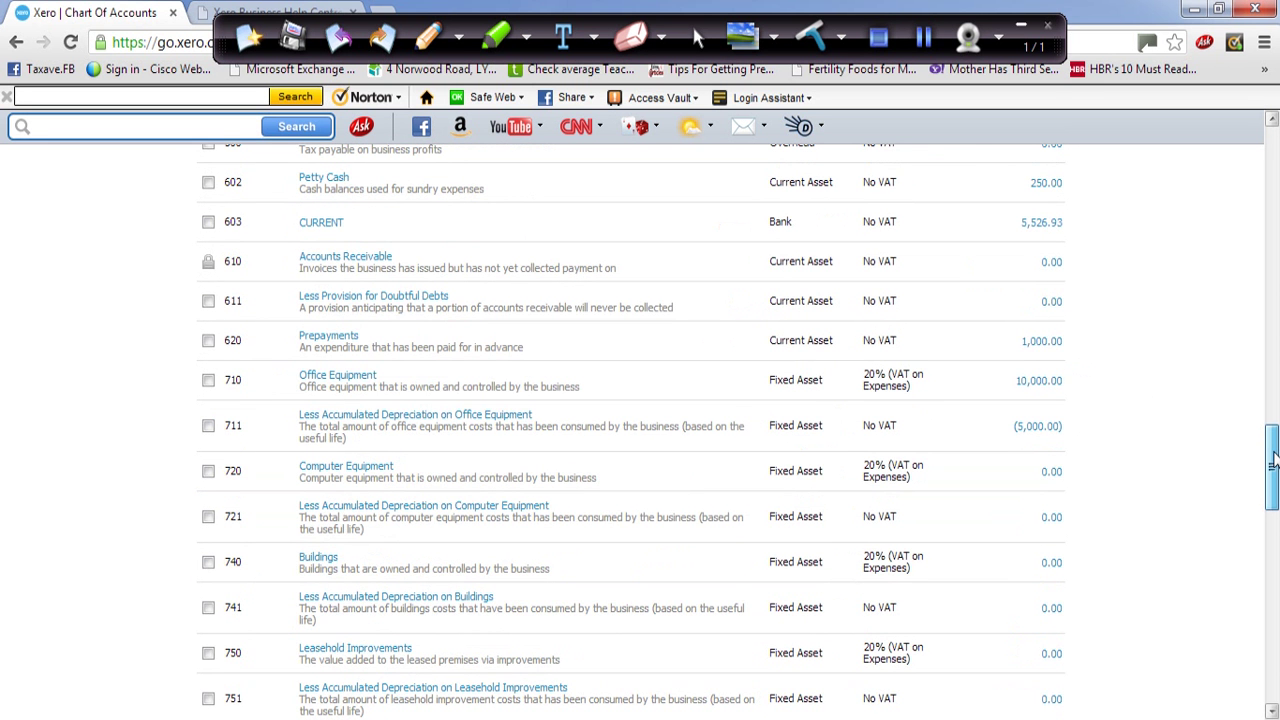
{"action": "left_click_drag", "start_coordinate": [1273, 460], "coordinate": [1250, 572]}
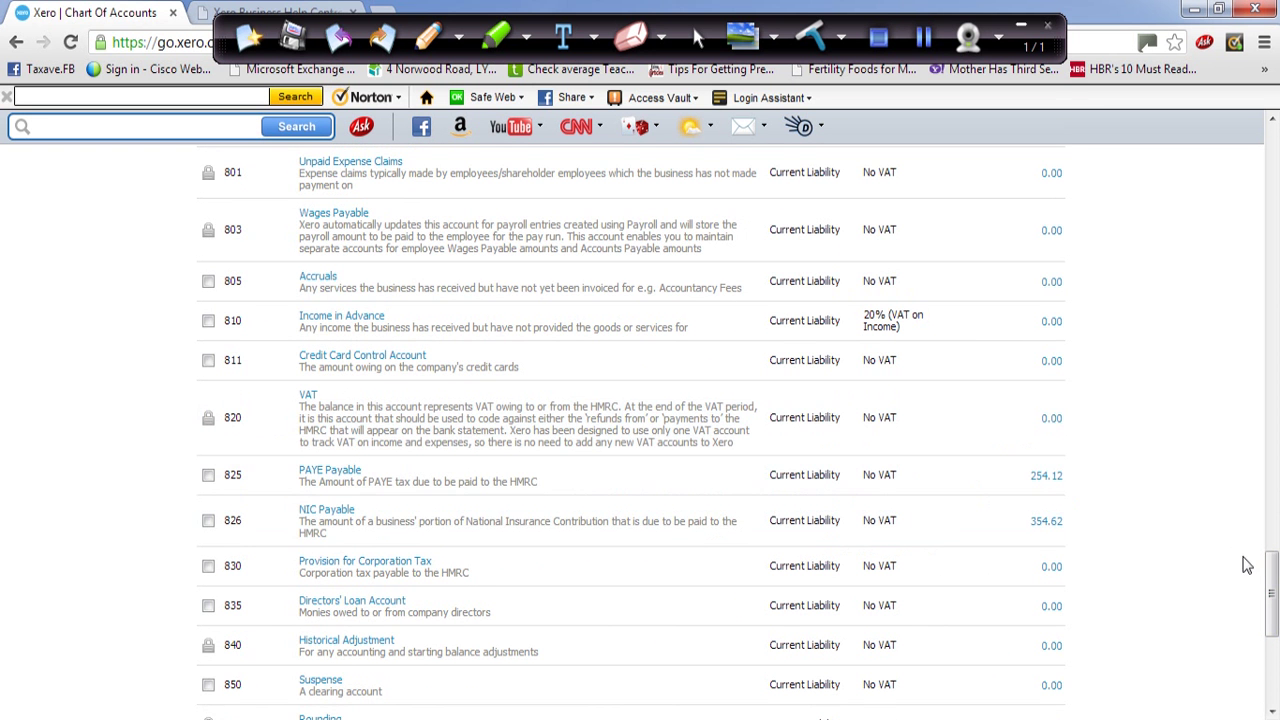
{"action": "left_click_drag", "start_coordinate": [1273, 592], "coordinate": [1272, 605]}
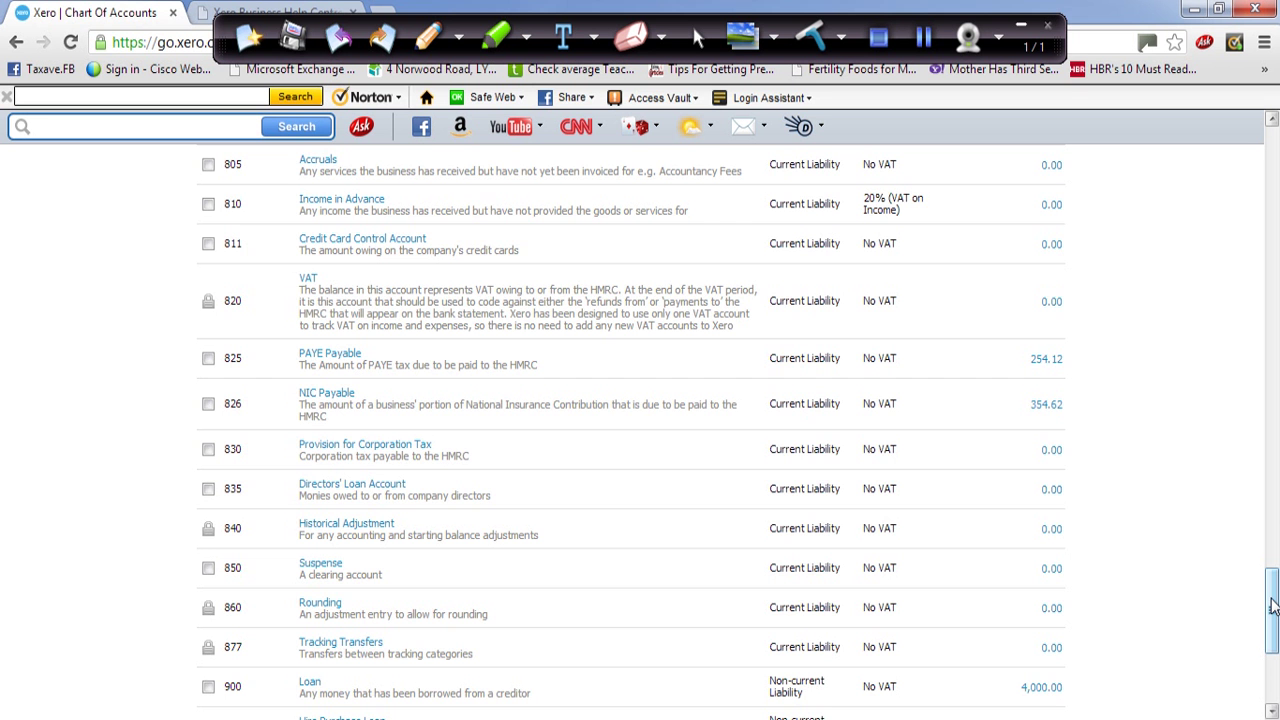
{"action": "left_click_drag", "start_coordinate": [1273, 606], "coordinate": [1270, 655]}
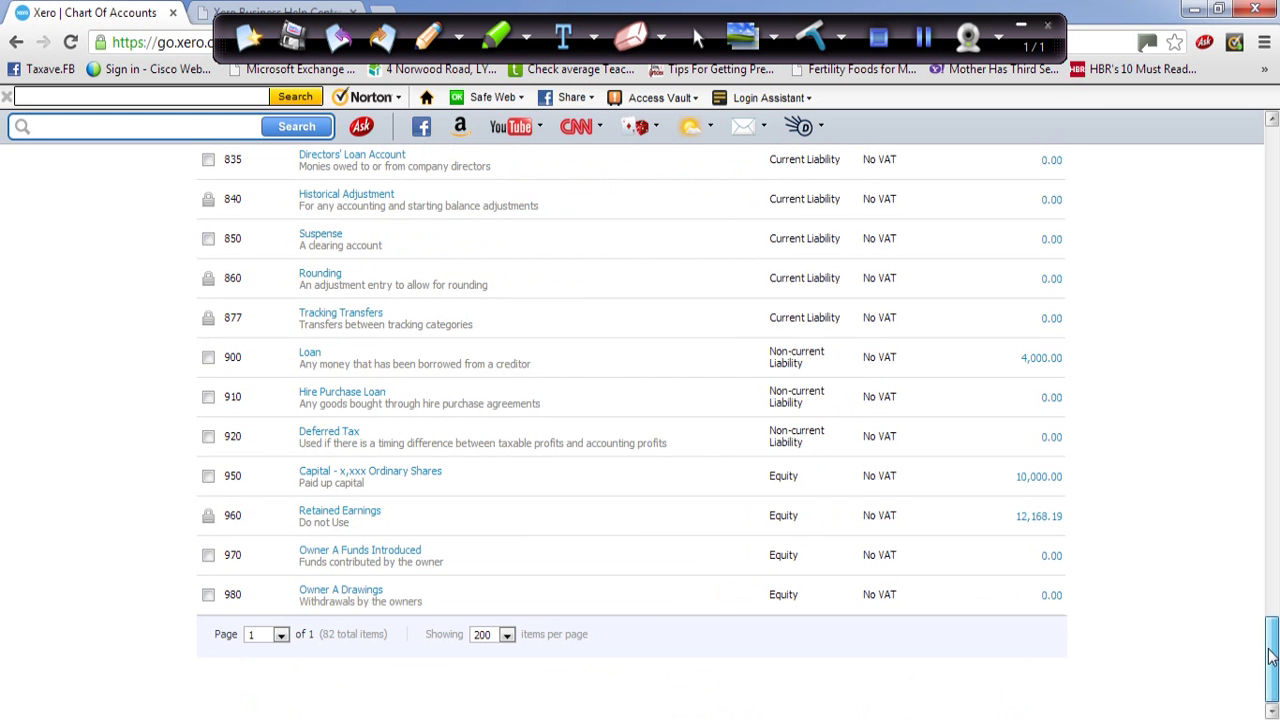
{"action": "left_click", "coordinate": [923, 38]}
{"action": "left_click", "coordinate": [927, 40]}
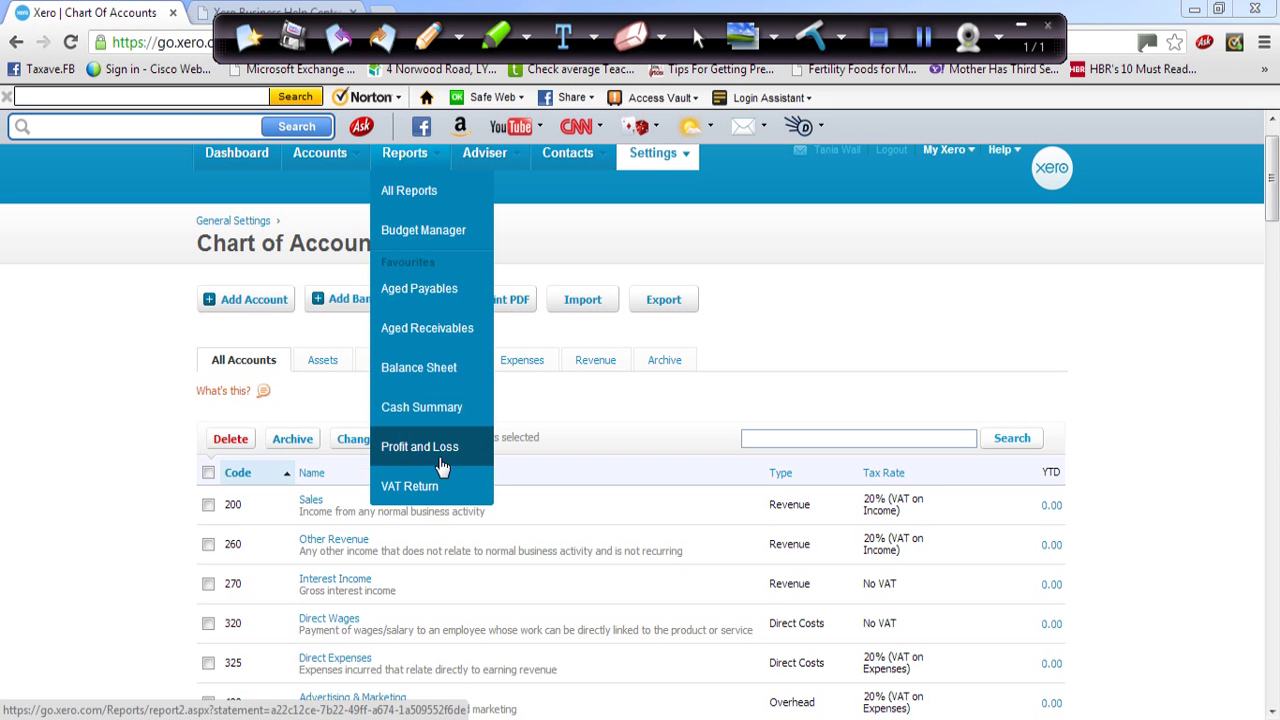
Switch to the exercise document Xero - Exercise - Atrill Part 2.pdf and read Question Three's list of new customers
{"action": "left_click", "coordinate": [929, 34]}
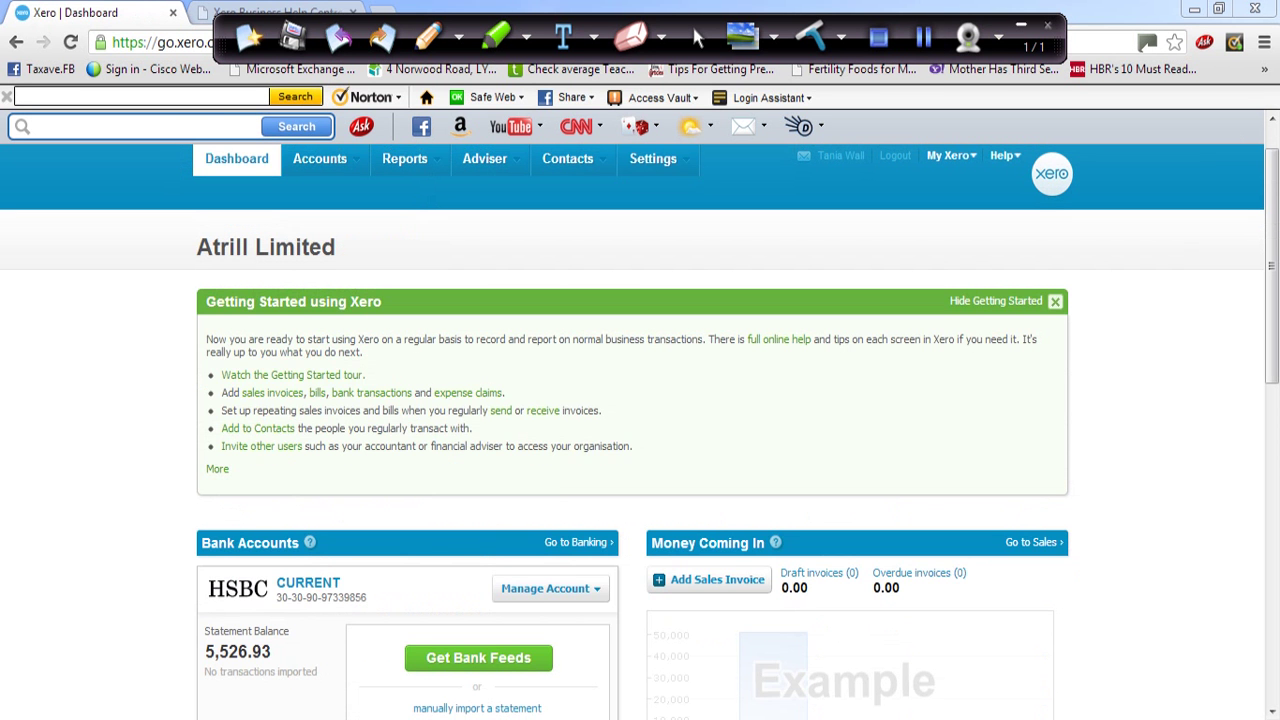
{"action": "key", "text": "alt+Tab"}
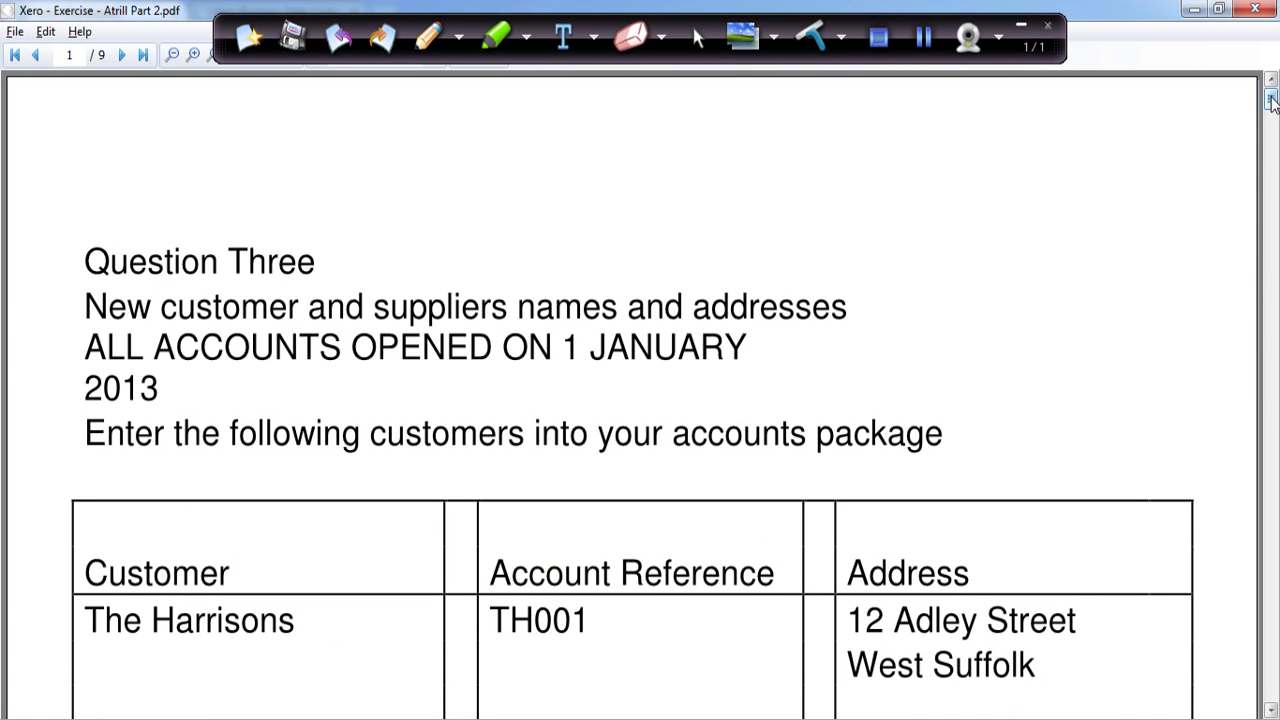
{"action": "left_click_drag", "start_coordinate": [1272, 101], "coordinate": [1272, 106]}
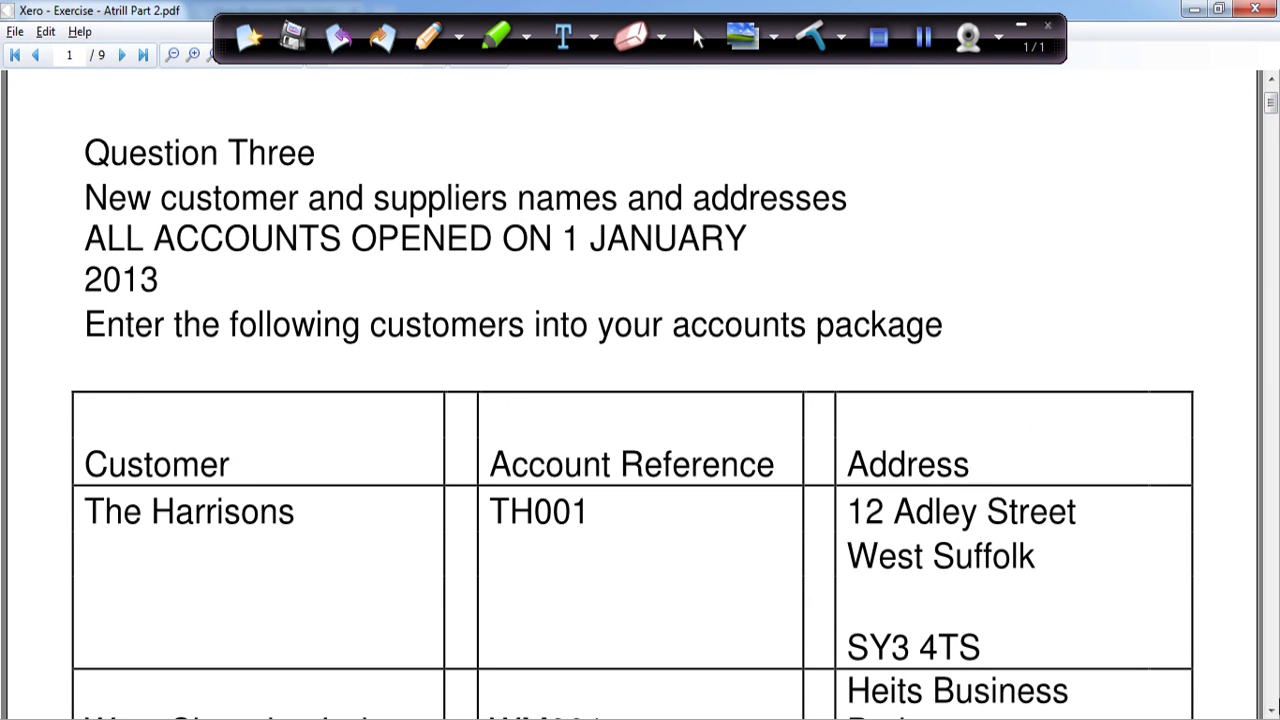
{"action": "left_click", "coordinate": [1270, 710]}
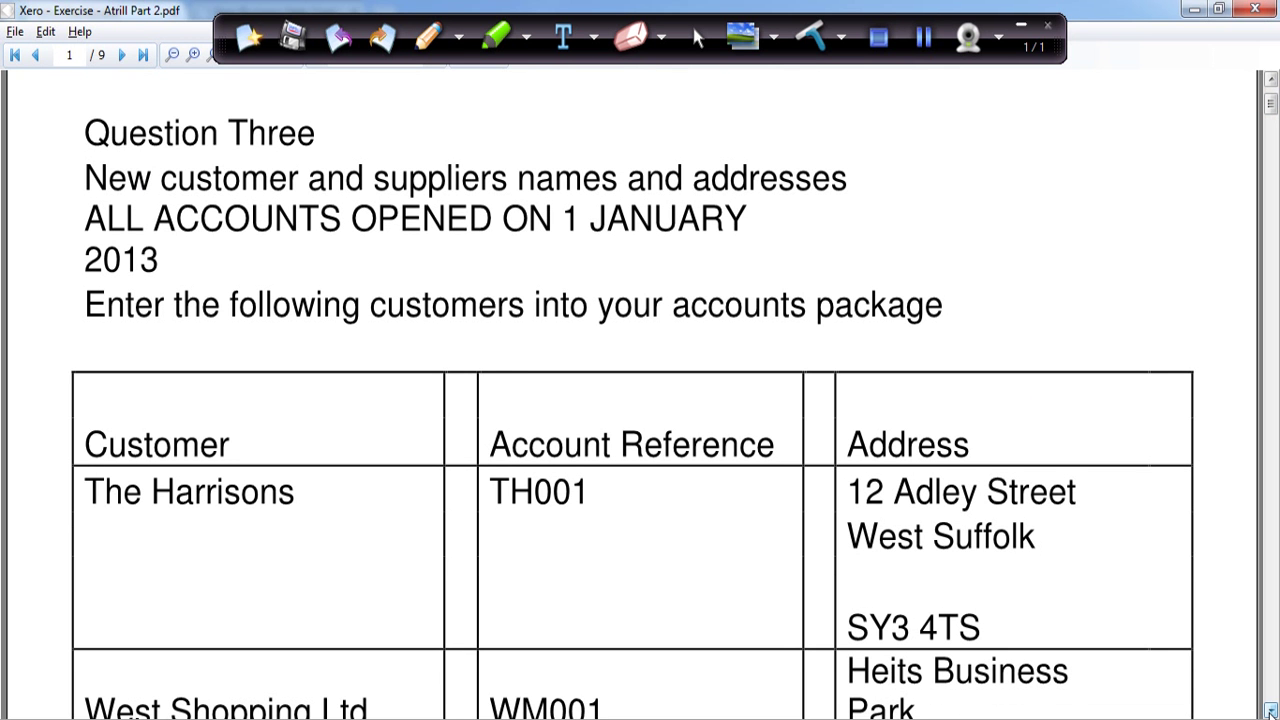
{"action": "left_click", "coordinate": [1270, 710]}
{"action": "left_click", "coordinate": [1270, 710]}
{"action": "left_click", "coordinate": [1270, 710]}
{"action": "left_click", "coordinate": [1270, 710]}
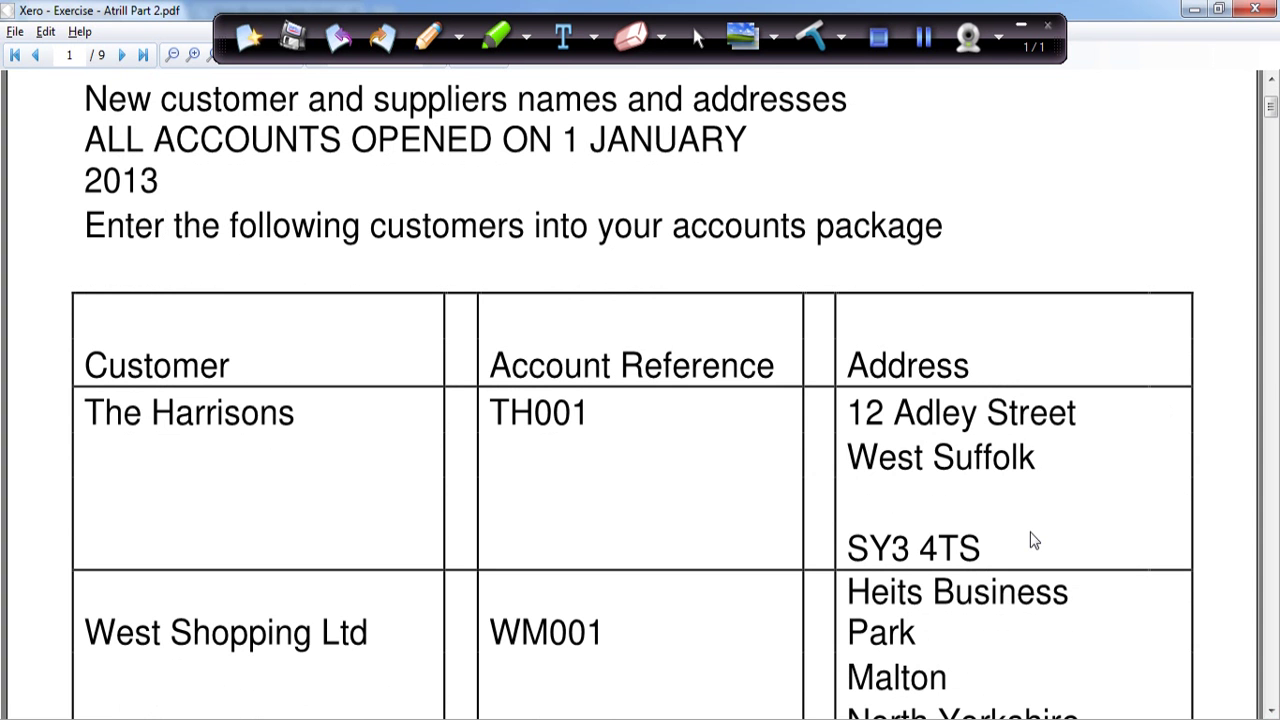
{"action": "left_click", "coordinate": [921, 38]}
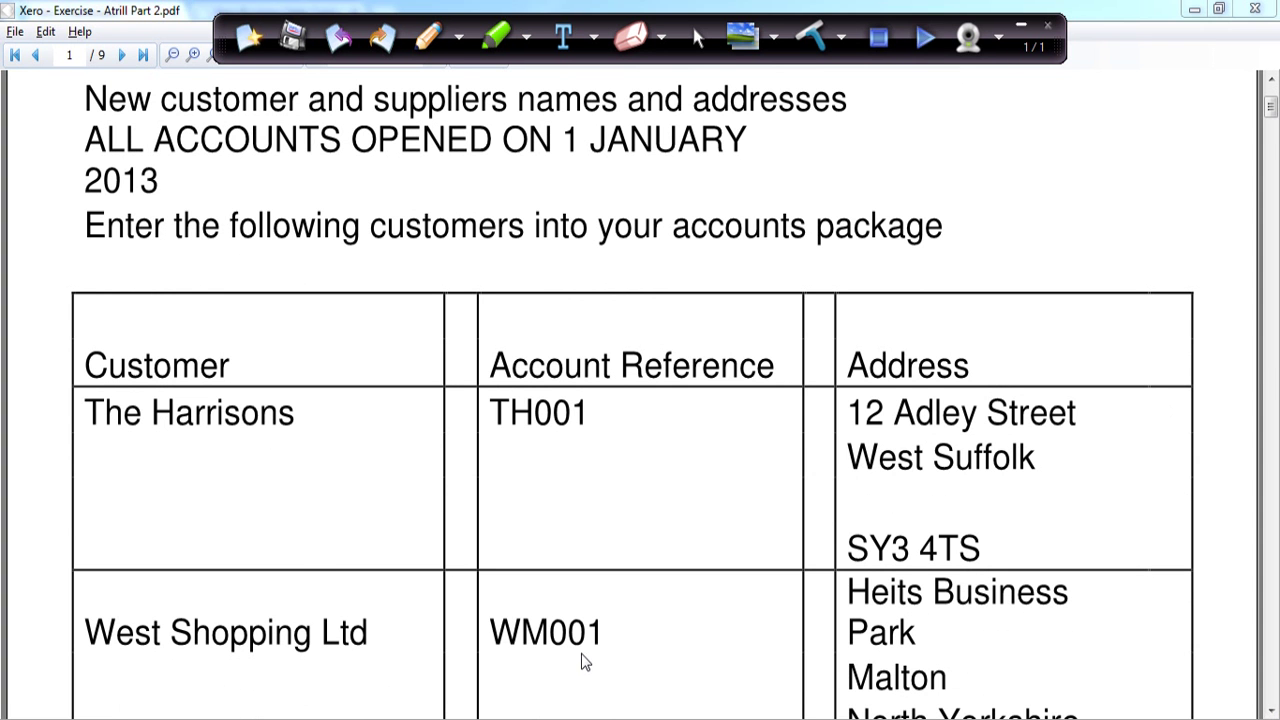
Return to the Xero dashboard and open a blank Add Contact form in the Contacts area
{"action": "left_click", "coordinate": [921, 38]}
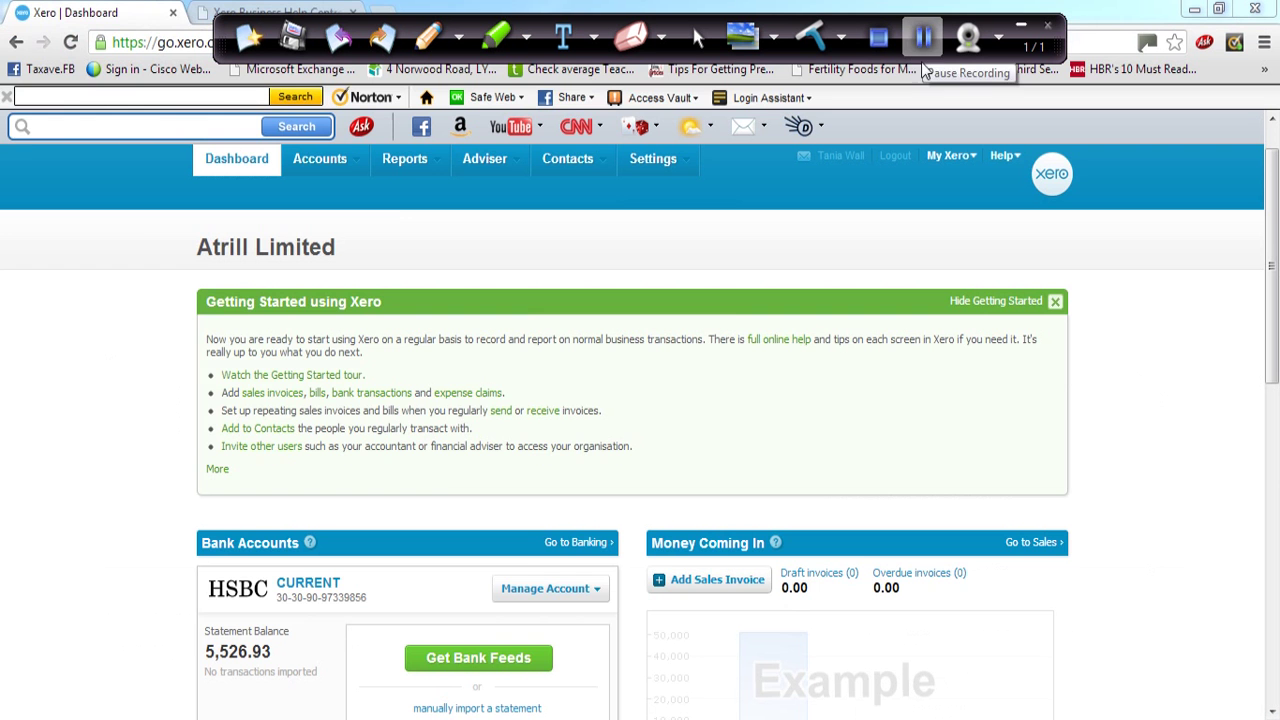
{"action": "left_click", "coordinate": [604, 170]}
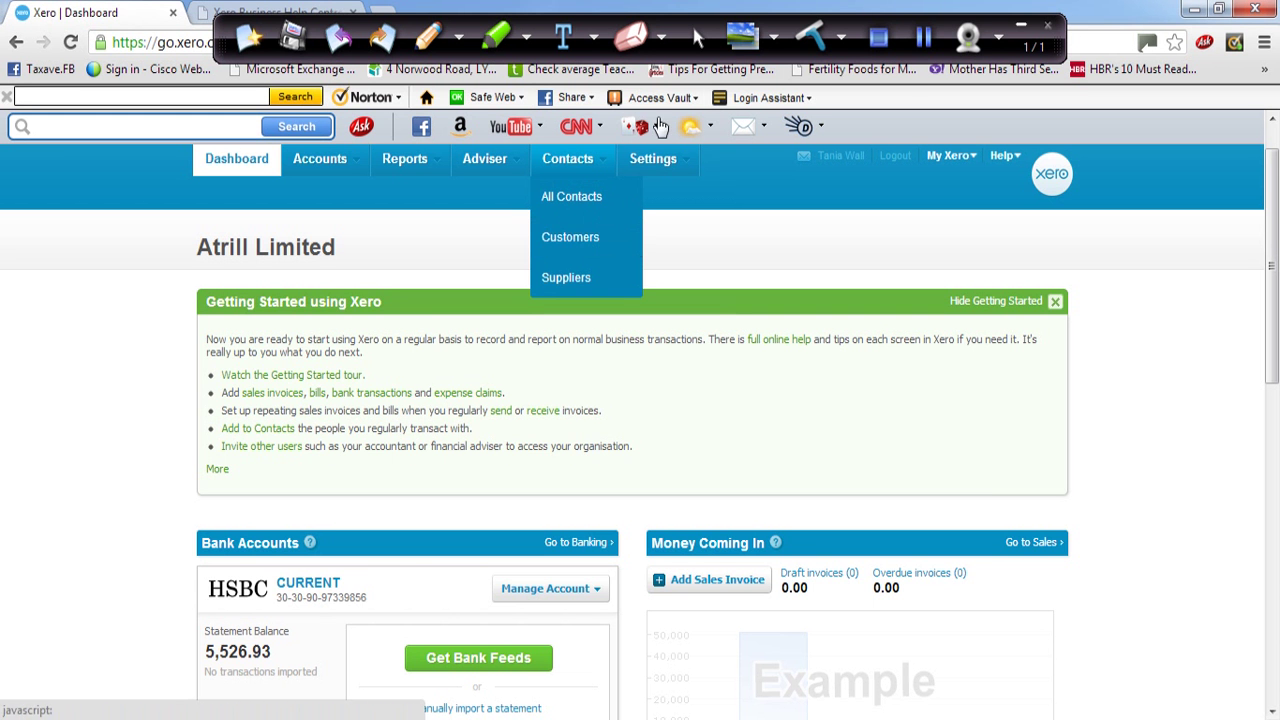
{"action": "left_click", "coordinate": [924, 40]}
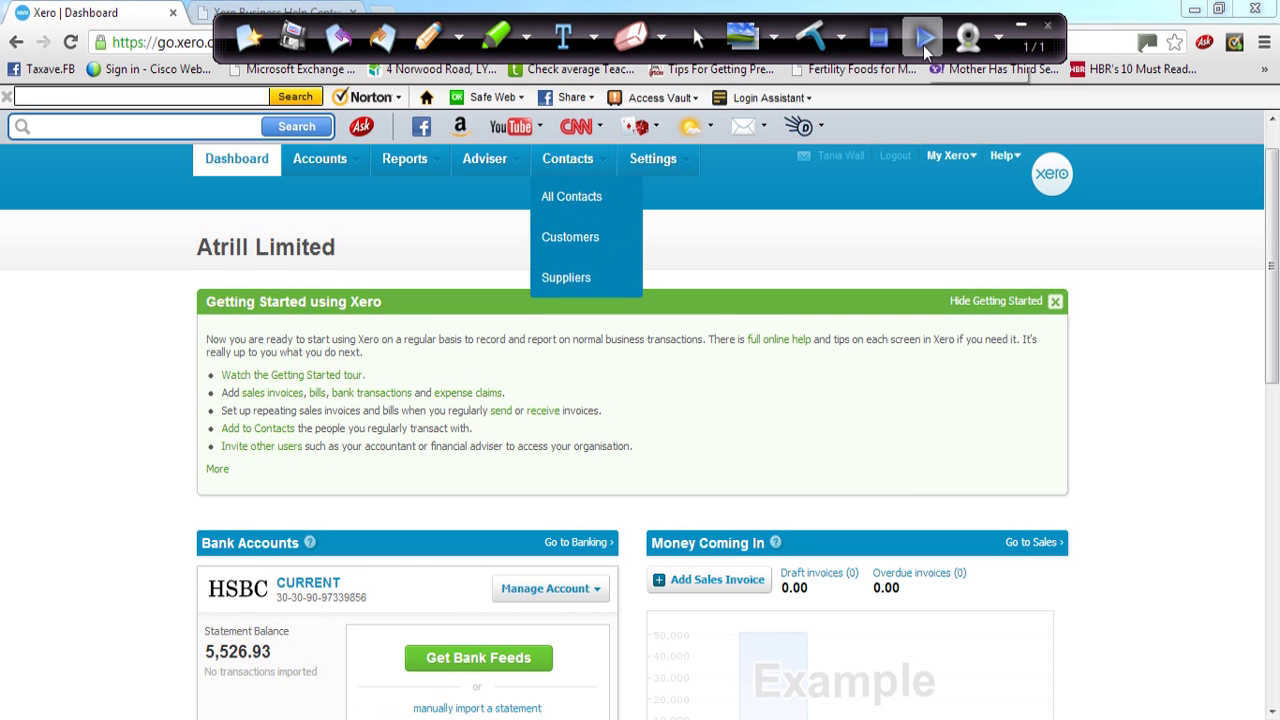
{"action": "left_click", "coordinate": [924, 40]}
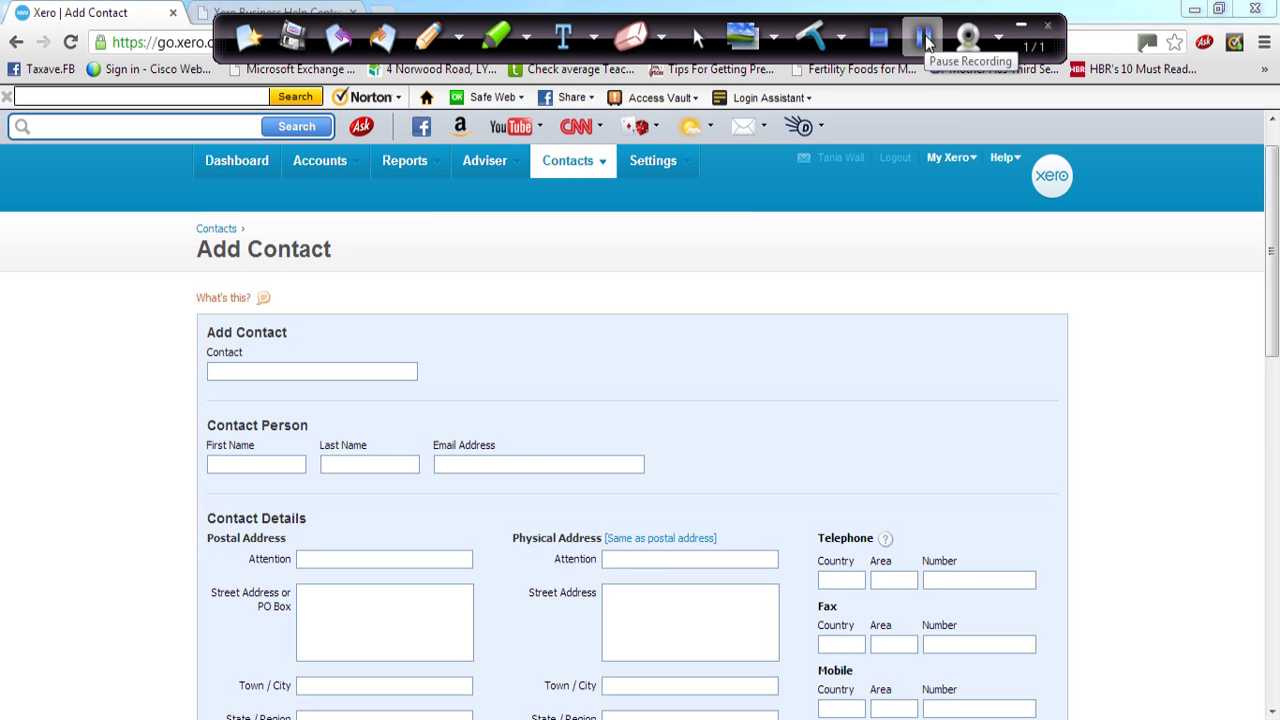
{"action": "left_click", "coordinate": [924, 40]}
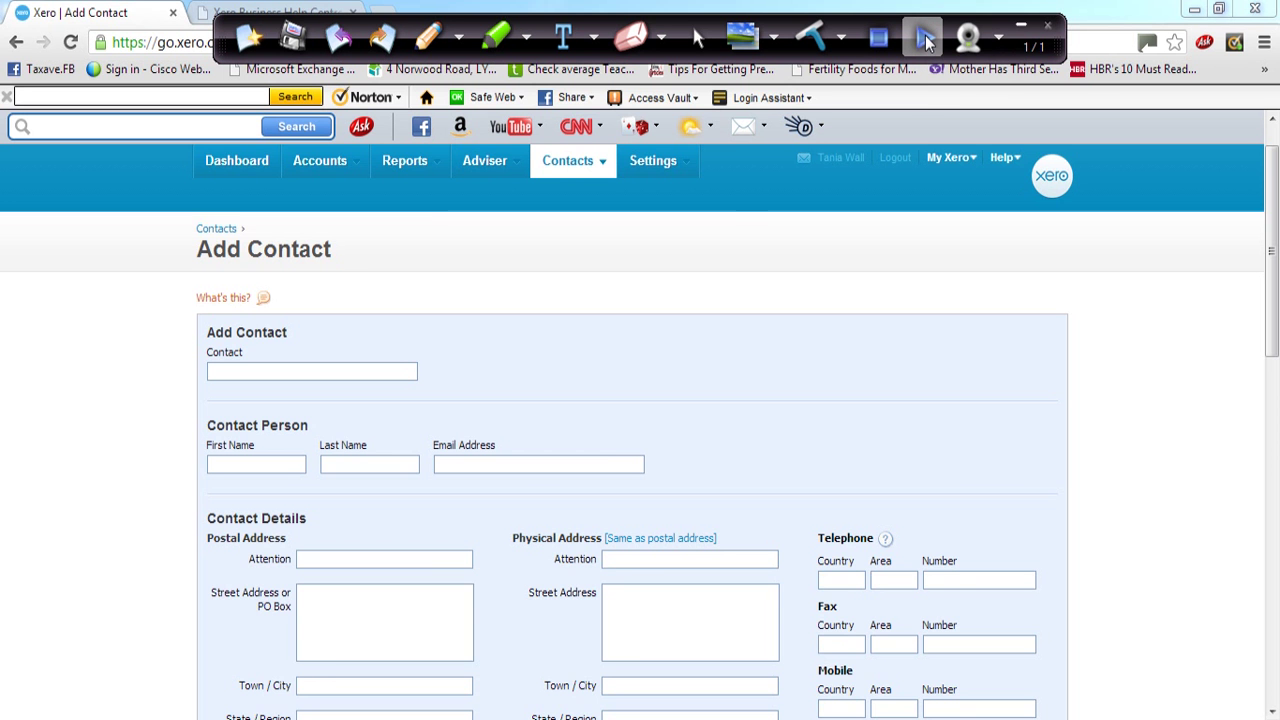
{"action": "left_click", "coordinate": [925, 40]}
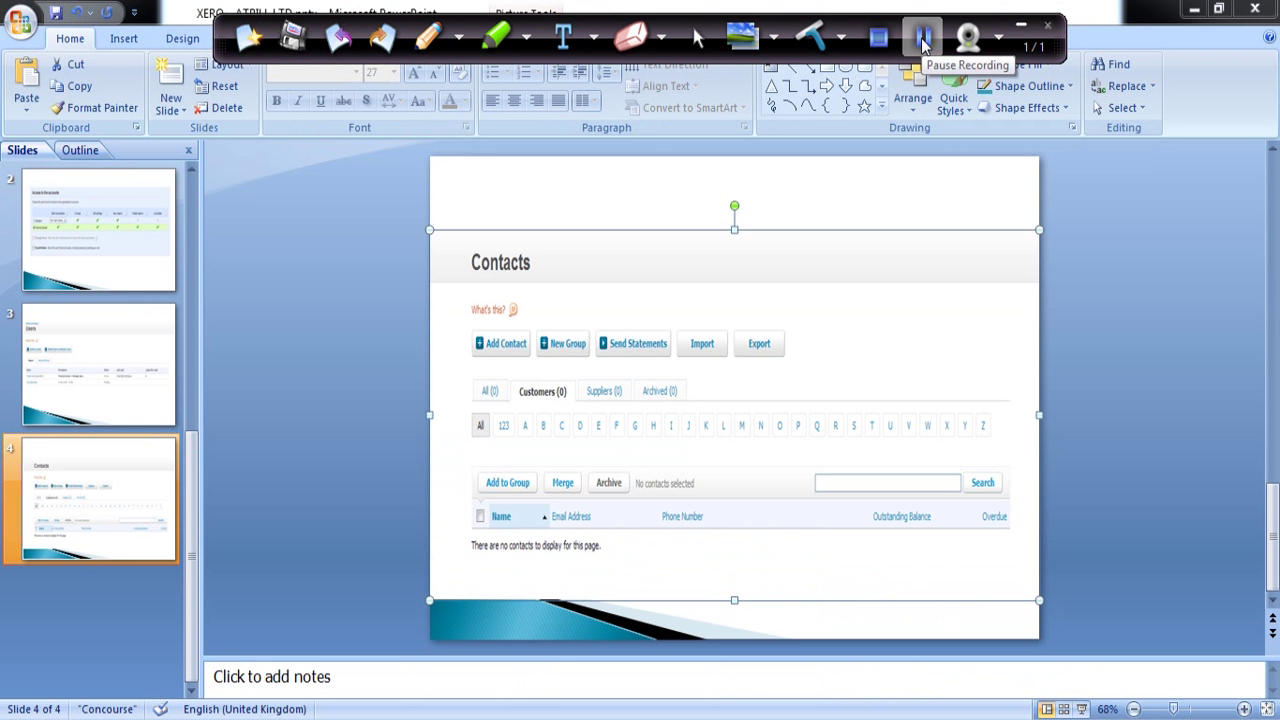
{"action": "left_click", "coordinate": [925, 42]}
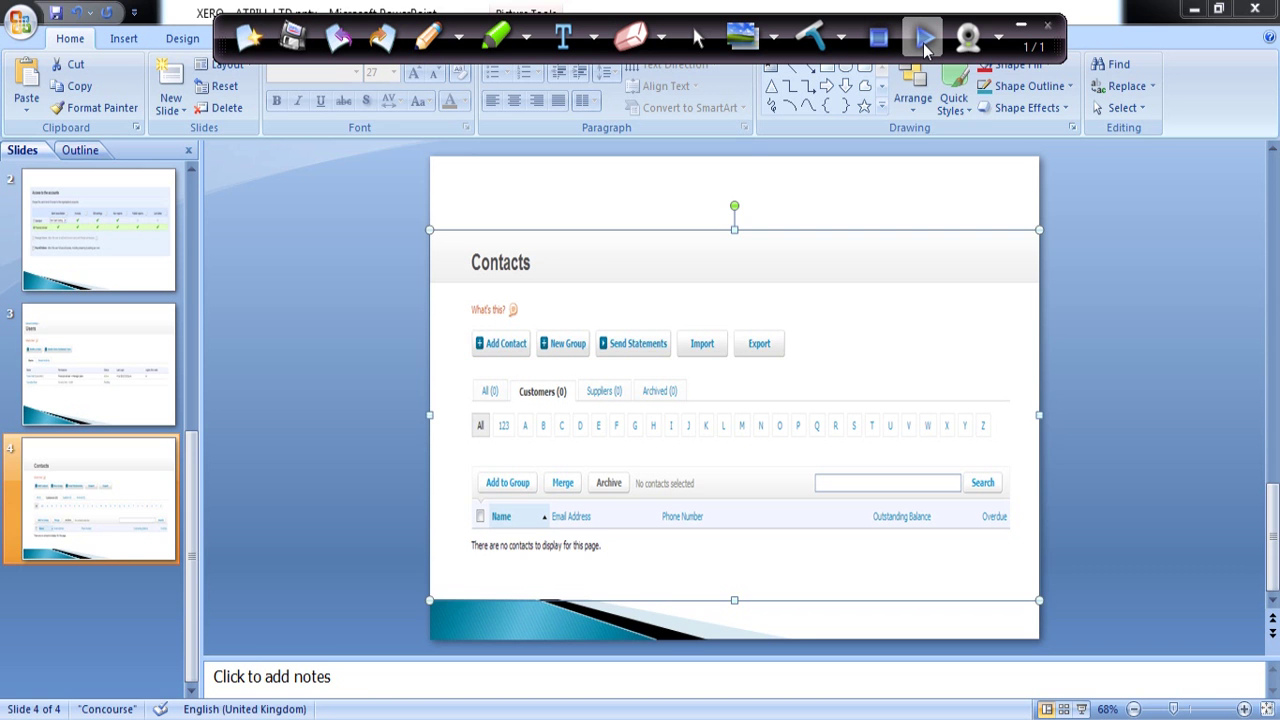
{"action": "left_click", "coordinate": [926, 45]}
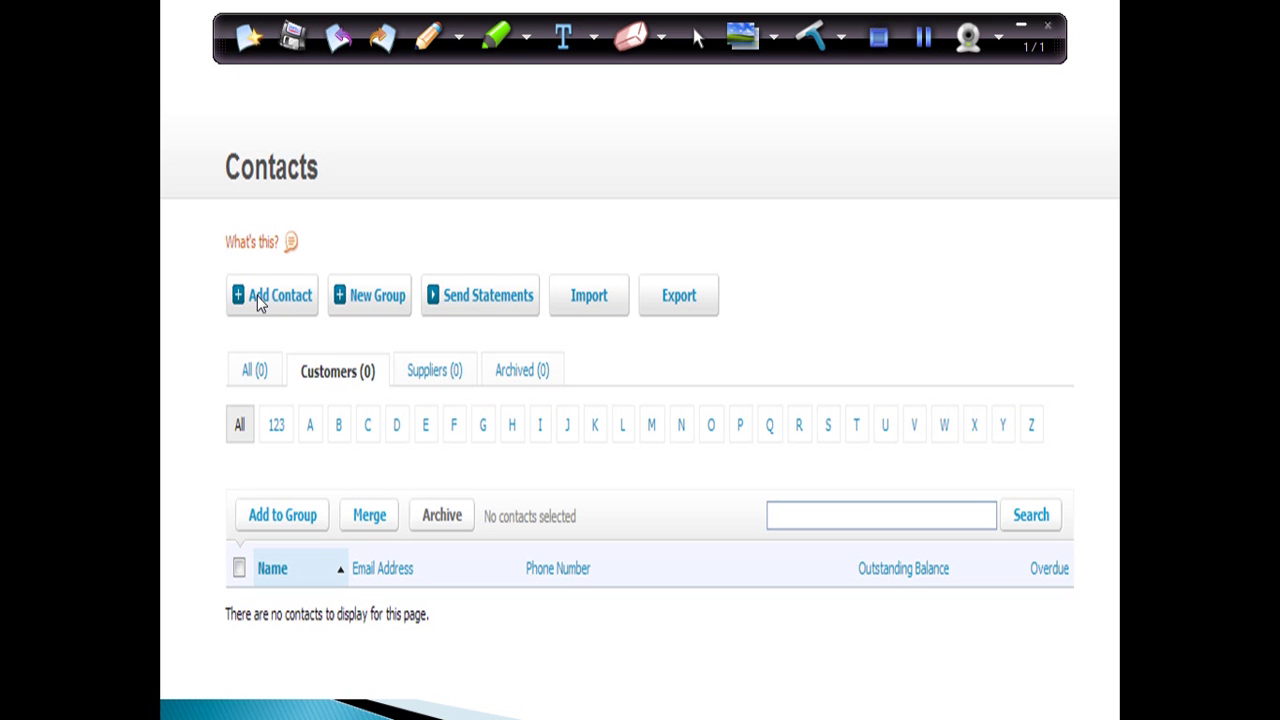
{"action": "left_click", "coordinate": [920, 38]}
{"action": "left_click", "coordinate": [920, 38]}
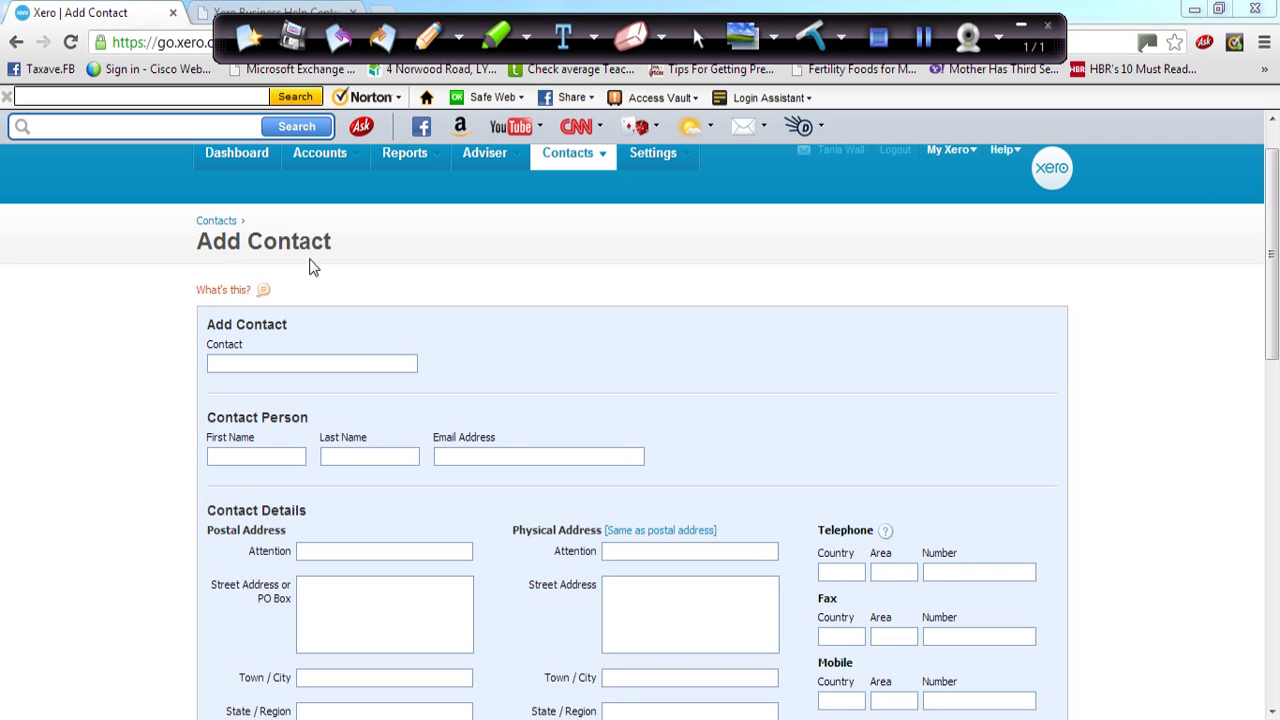
Enter the first exercise customer's name as the contact and fill in the street line of the postal address
{"action": "left_click", "coordinate": [282, 365]}
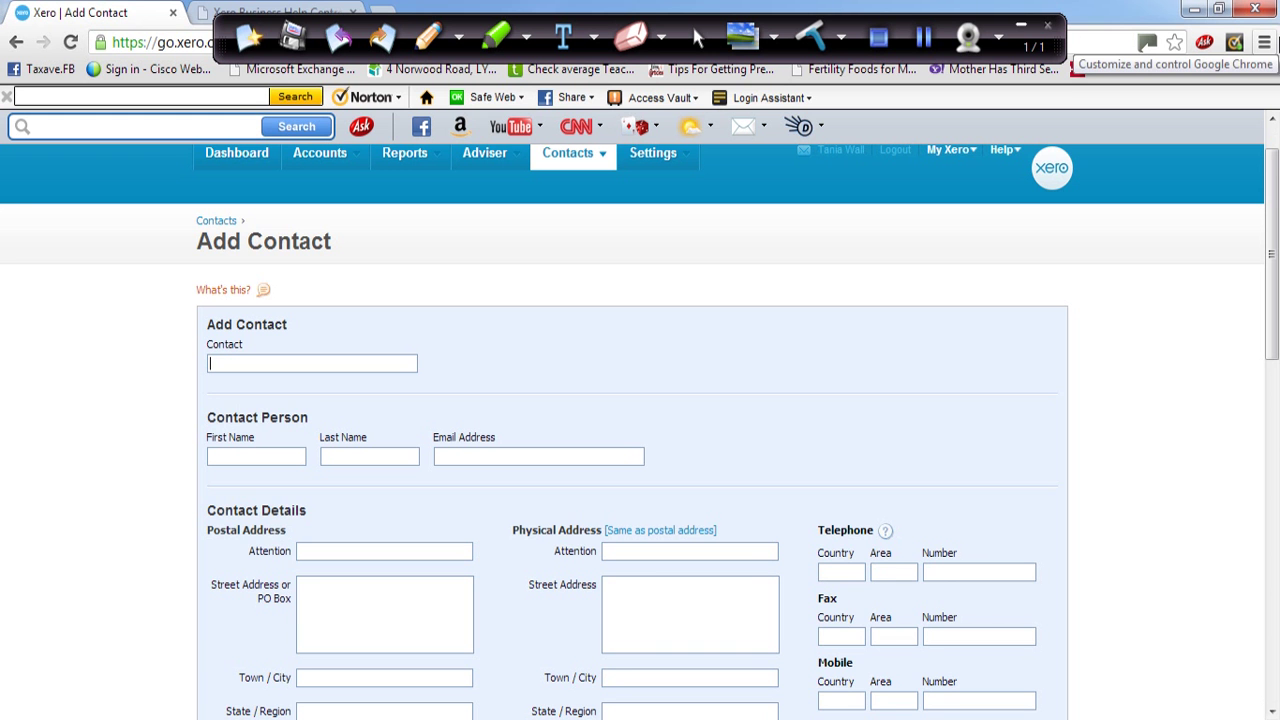
{"action": "type", "text": "The Harrisons"}
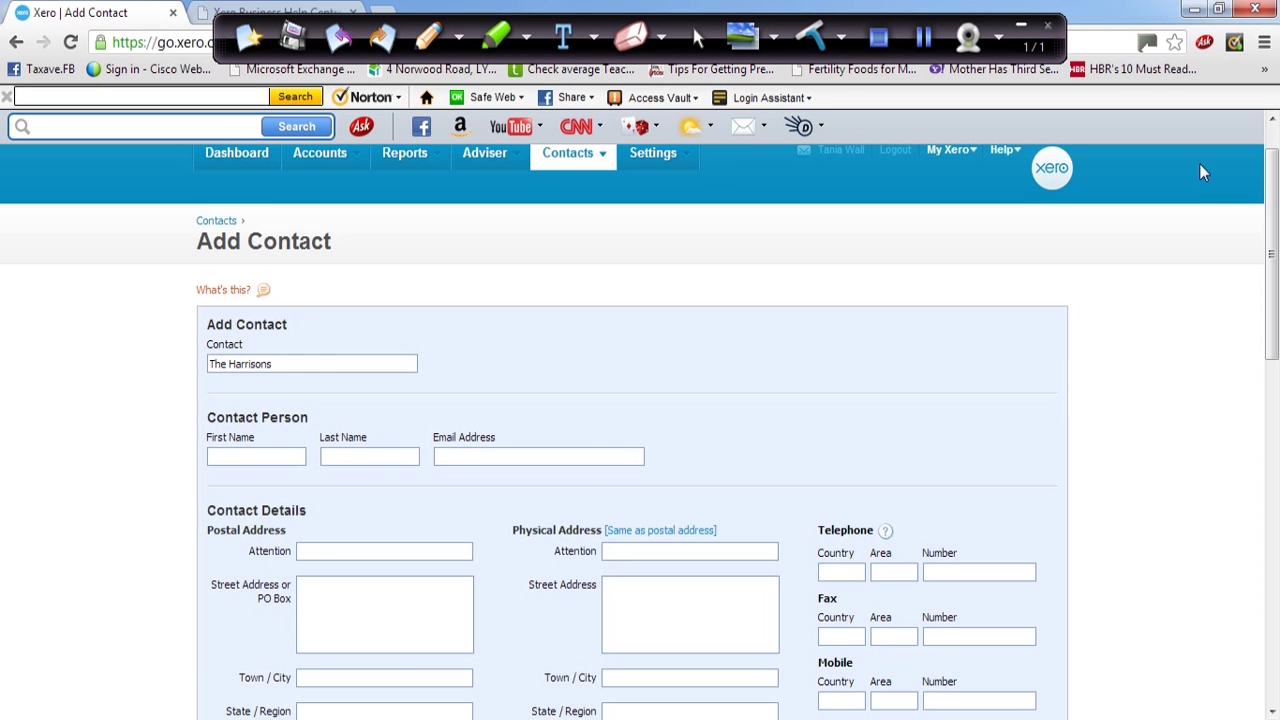
{"action": "left_click_drag", "start_coordinate": [1273, 197], "coordinate": [1273, 232]}
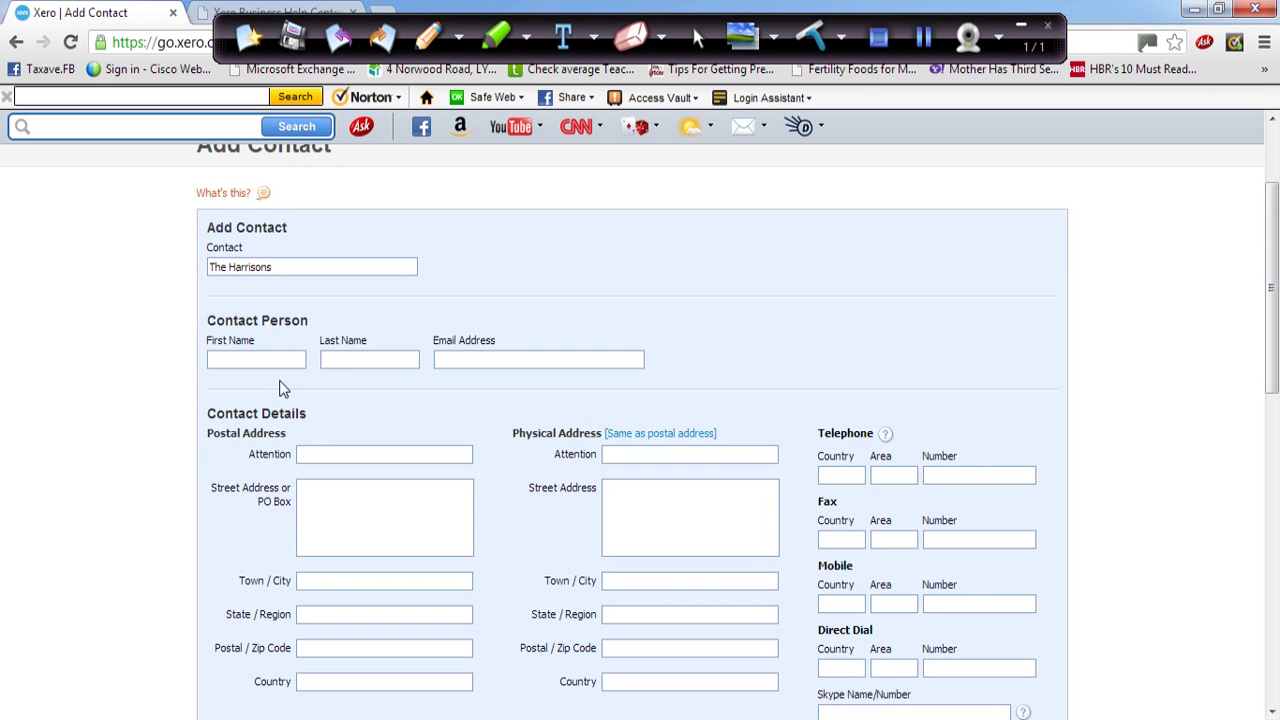
{"action": "mouse_move", "coordinate": [1272, 332]}
{"action": "left_mouse_down"}
{"action": "mouse_move", "coordinate": [1268, 643]}
{"action": "mouse_move", "coordinate": [1276, 340]}
{"action": "left_mouse_up"}
{"action": "left_click", "coordinate": [389, 437]}
{"action": "type", "text": "12 Adley"}
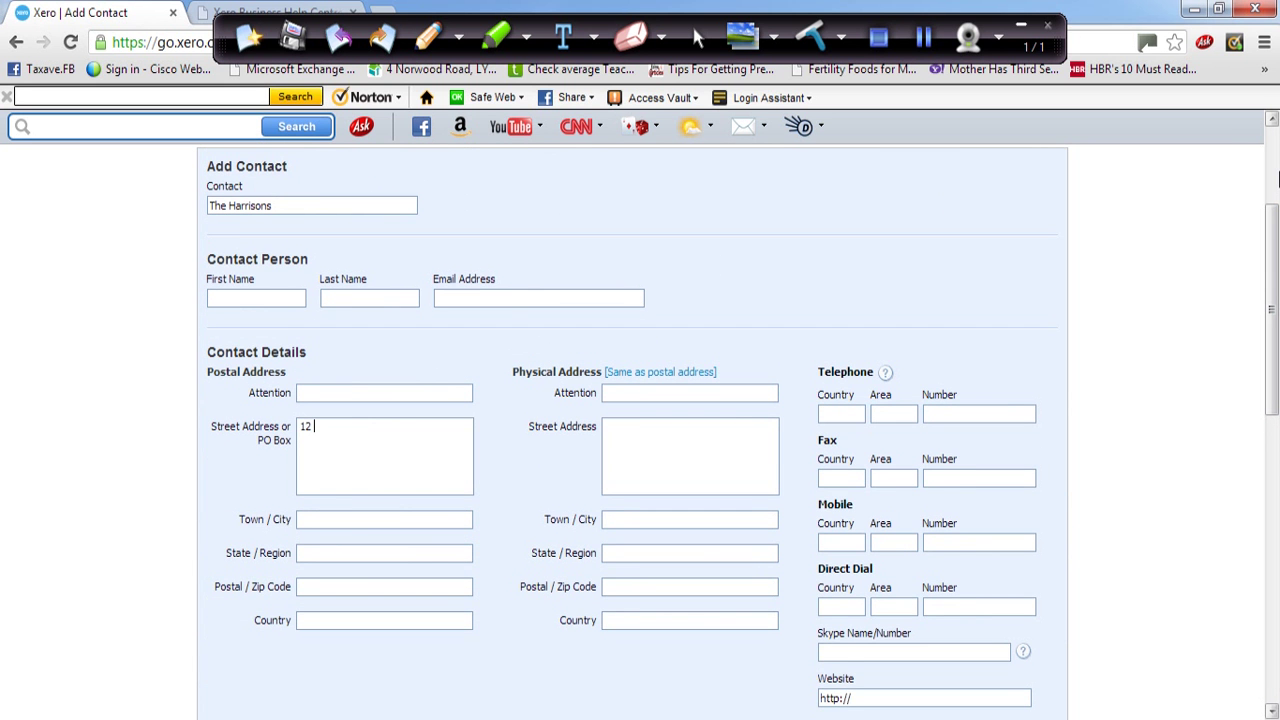
{"action": "type", "text": " Street"}
{"action": "key", "text": "Return"}
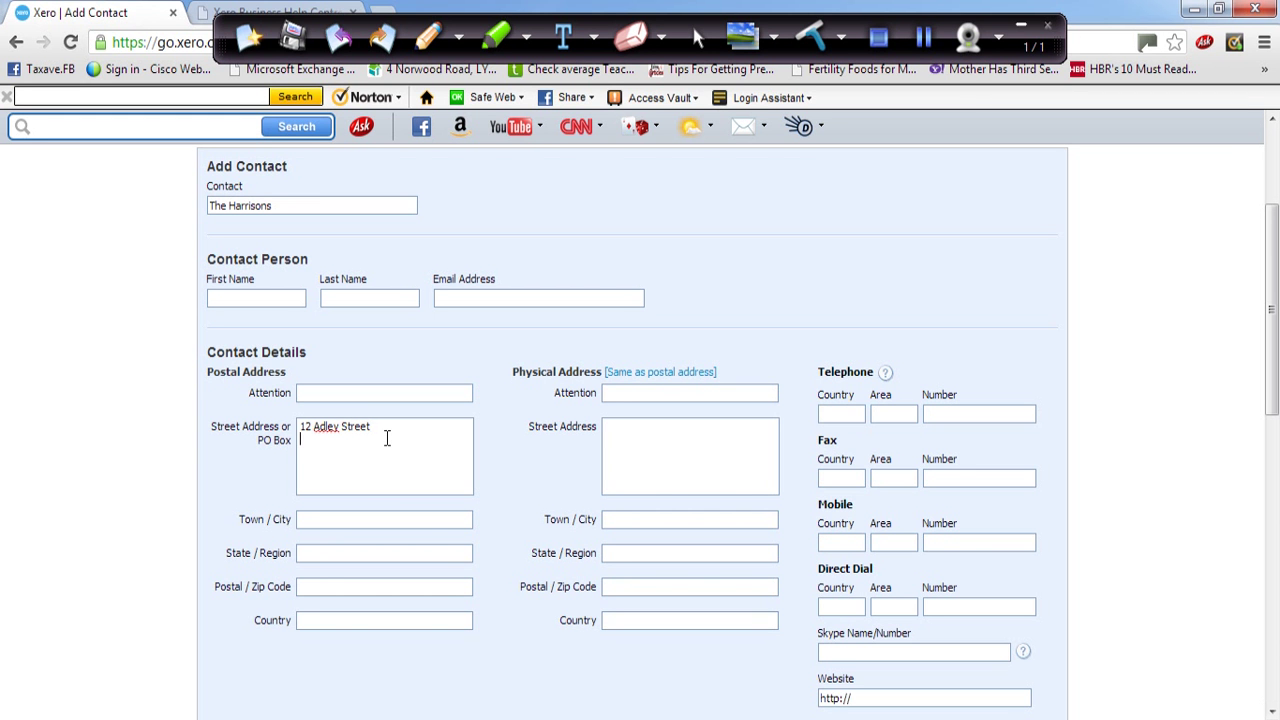
{"action": "type", "text": "West Suffolk"}
{"action": "left_click_drag", "start_coordinate": [368, 449], "coordinate": [288, 449]}
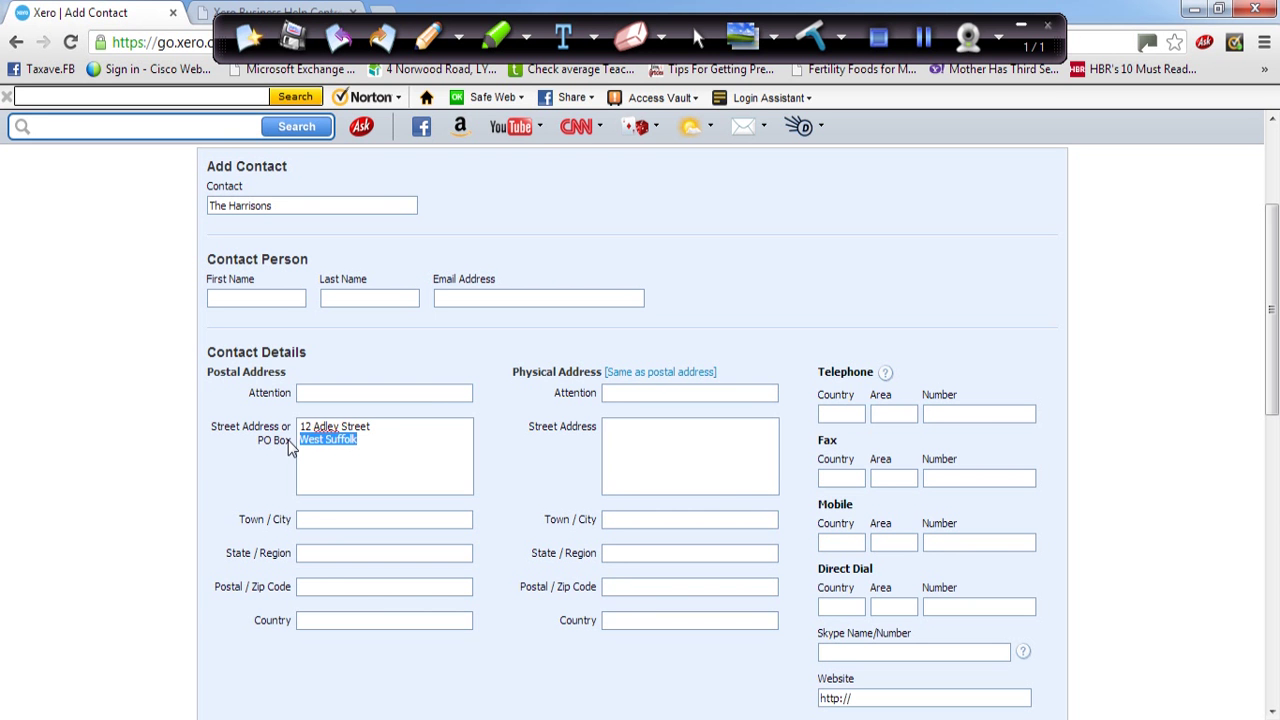
{"action": "left_click", "coordinate": [922, 36]}
{"action": "left_click", "coordinate": [921, 38]}
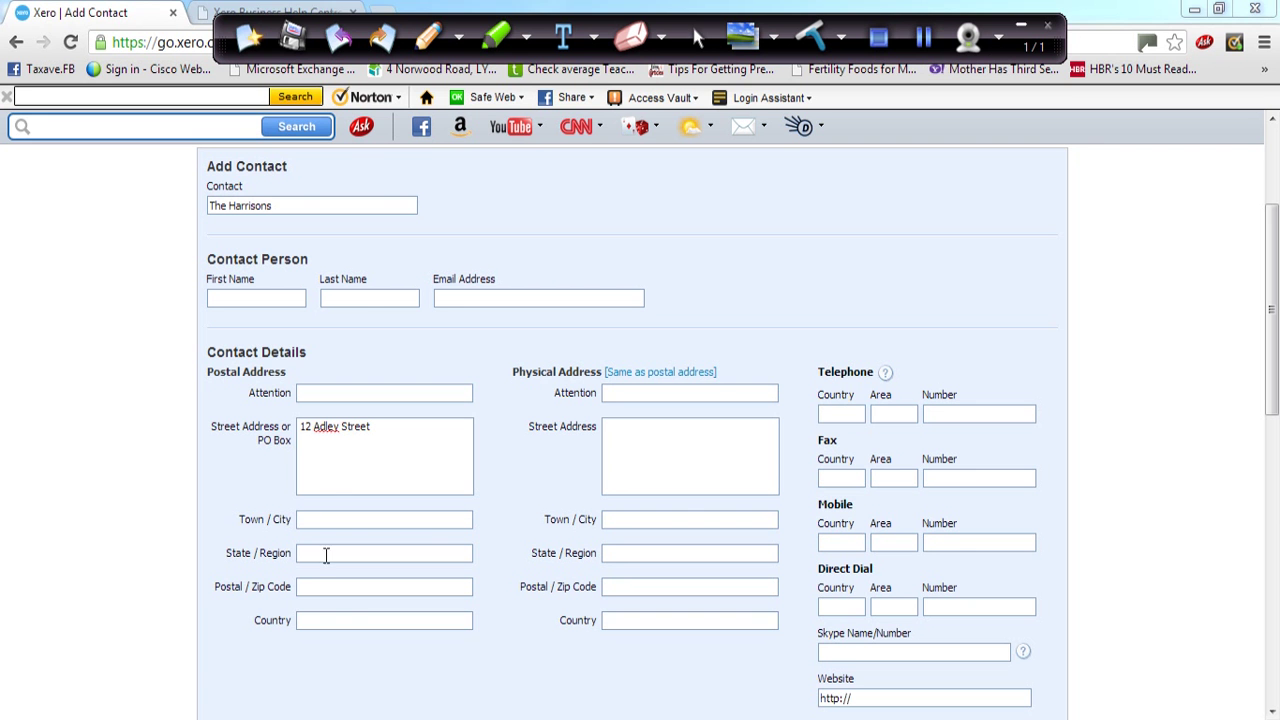
Fill in the region and postal code of the customer's postal address and save the contact
{"action": "type", "text": "West "}
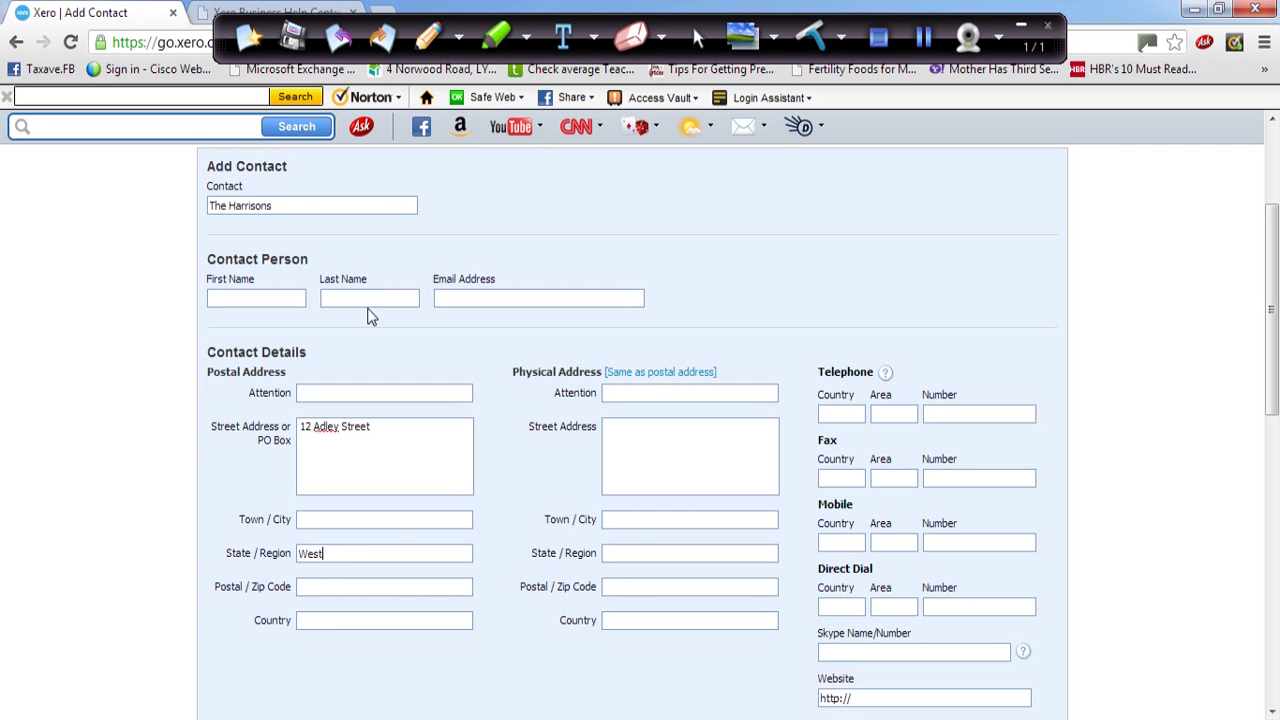
{"action": "type", "text": "Suffolk"}
{"action": "left_click", "coordinate": [358, 584]}
{"action": "type", "text": "SY3 4TS"}
{"action": "left_click_drag", "start_coordinate": [1272, 298], "coordinate": [1275, 547]}
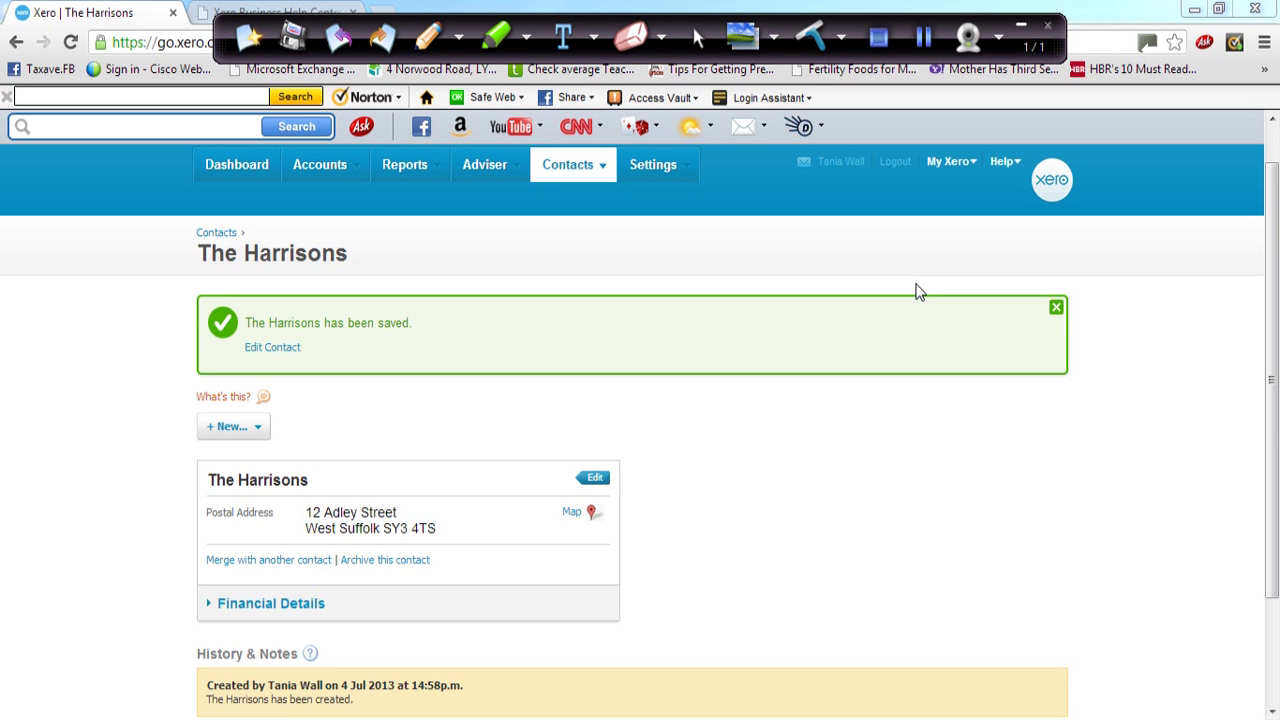
Switch to the exercise document Xero - Exercise - Atrill Part 2.pdf and find the table of suppliers to enter
{"action": "left_click", "coordinate": [940, 42]}
{"action": "left_click", "coordinate": [928, 39]}
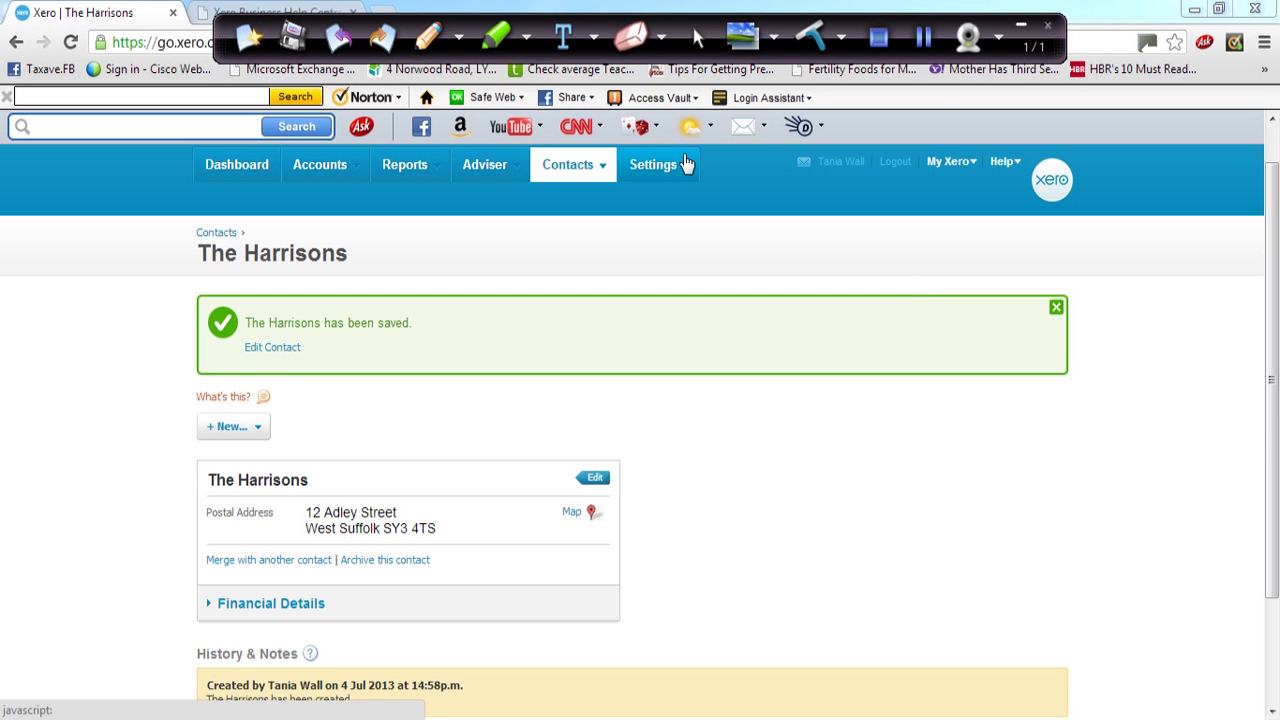
{"action": "key", "text": "alt+Tab"}
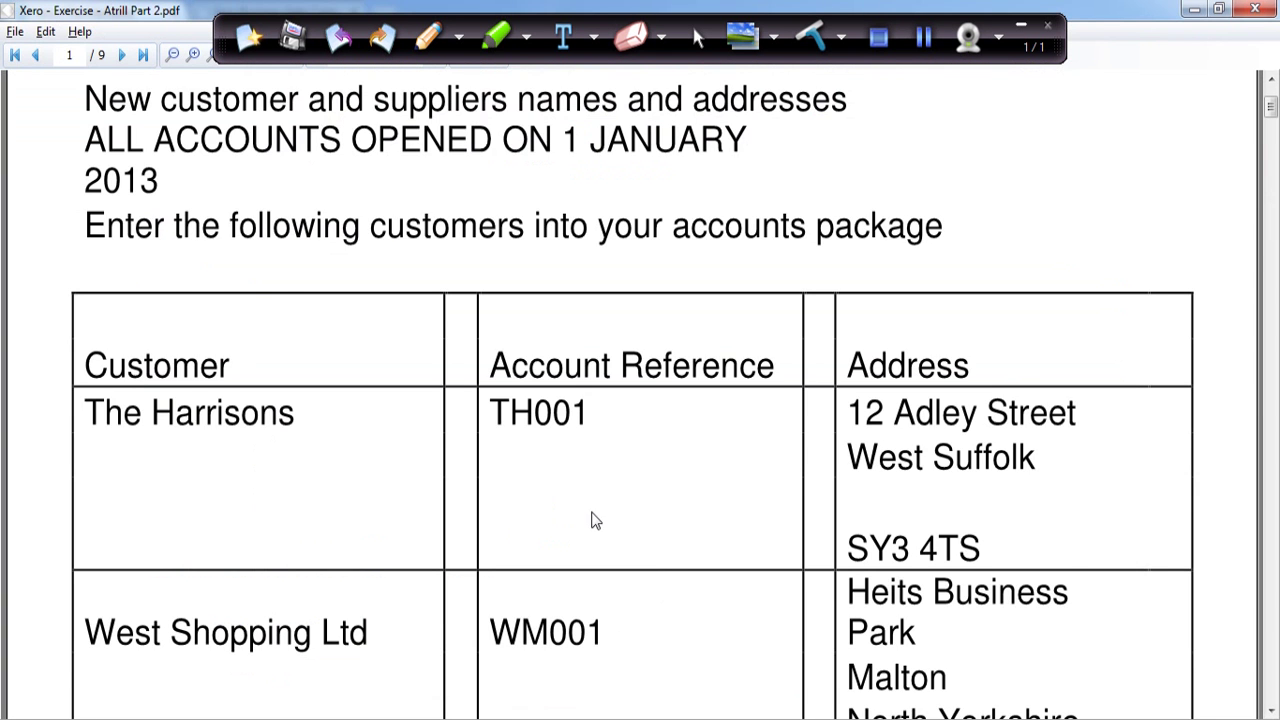
{"action": "scroll", "coordinate": [818, 475], "scroll_direction": "down", "scroll_amount": 5}
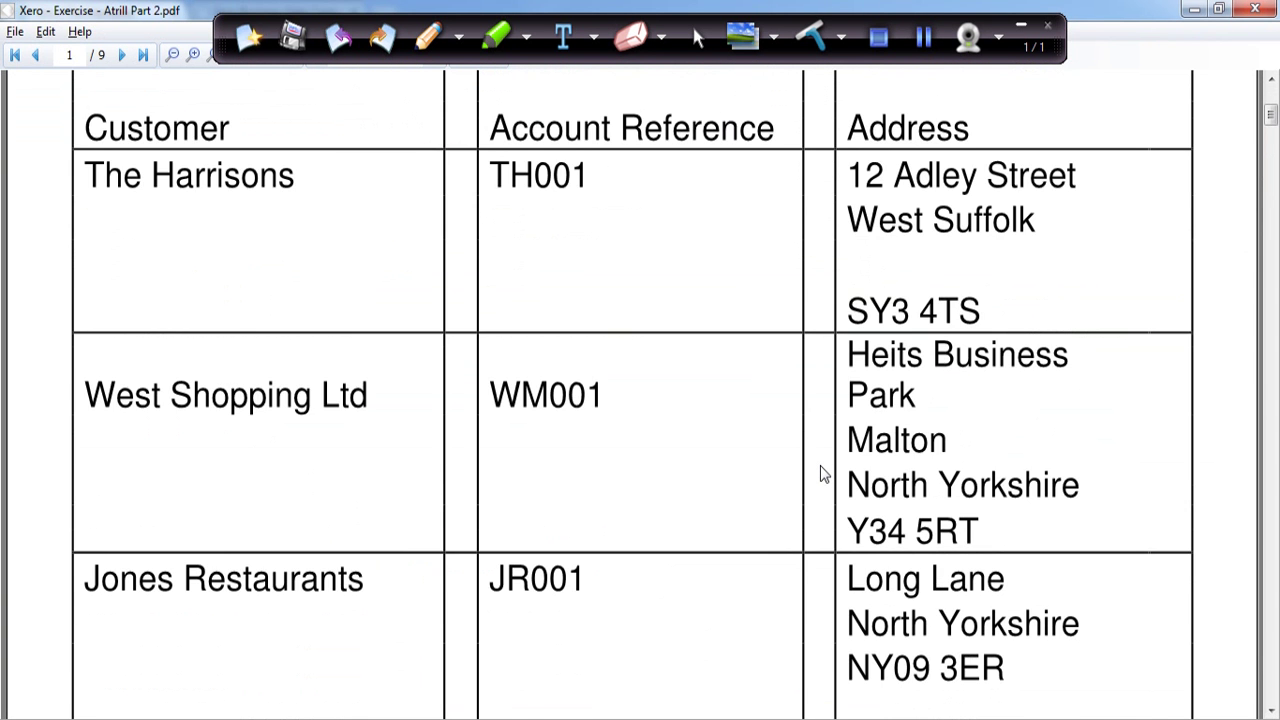
{"action": "scroll", "coordinate": [820, 473], "scroll_direction": "down", "scroll_amount": 10}
{"action": "scroll", "coordinate": [820, 474], "scroll_direction": "down", "scroll_amount": 11}
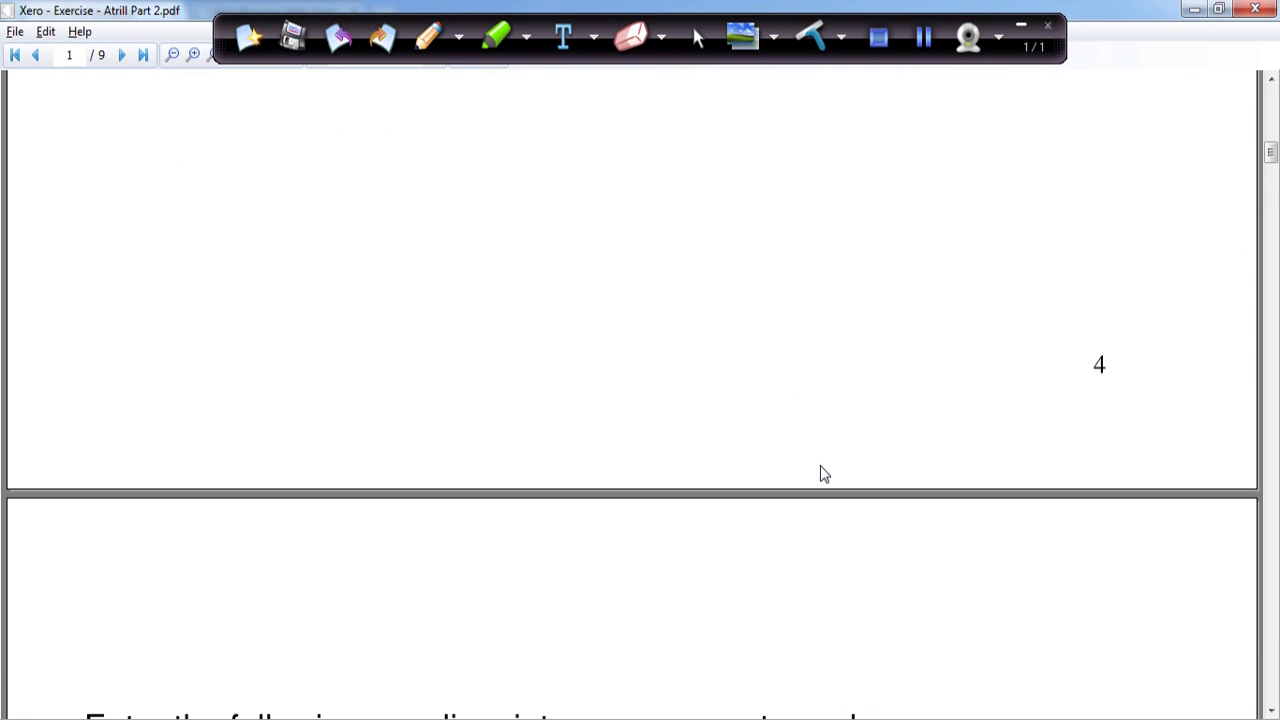
{"action": "scroll", "coordinate": [820, 474], "scroll_direction": "down", "scroll_amount": 9}
{"action": "scroll", "coordinate": [820, 473], "scroll_direction": "down", "scroll_amount": 4}
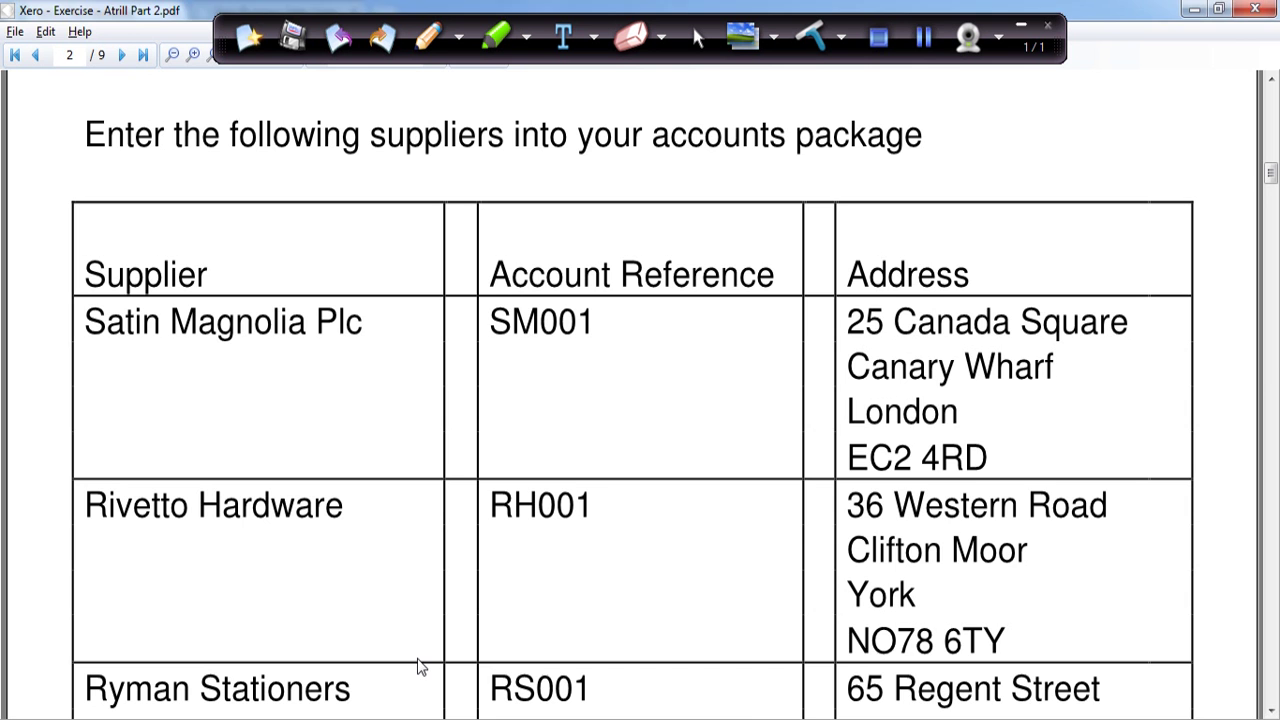
Return to Xero and open the Suppliers list in the Contacts area
{"action": "left_click", "coordinate": [925, 42]}
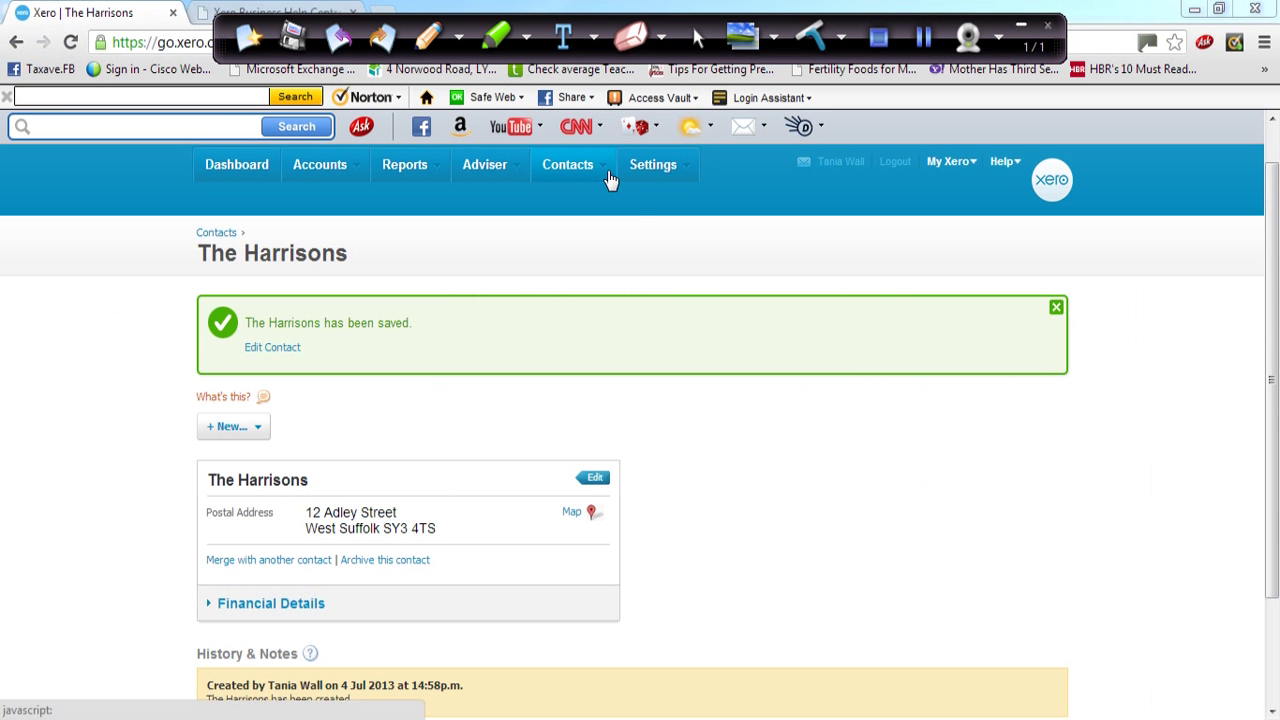
{"action": "left_click", "coordinate": [610, 178]}
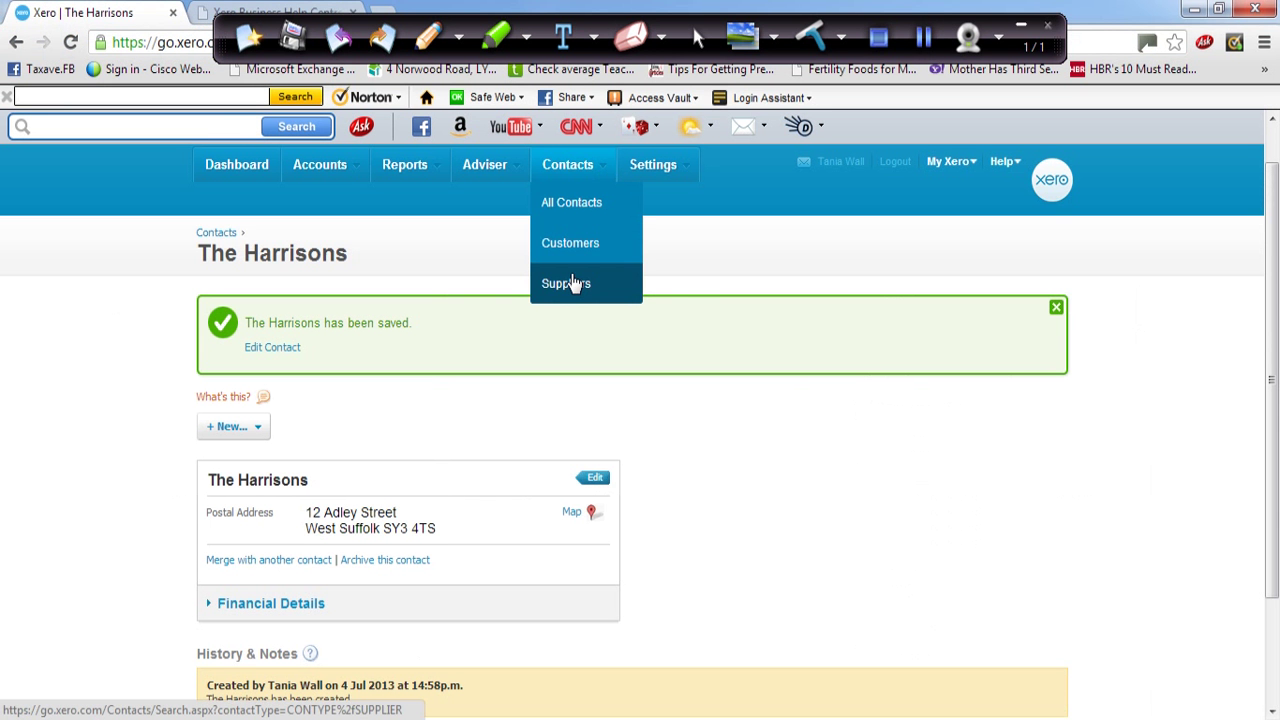
{"action": "left_click", "coordinate": [925, 37]}
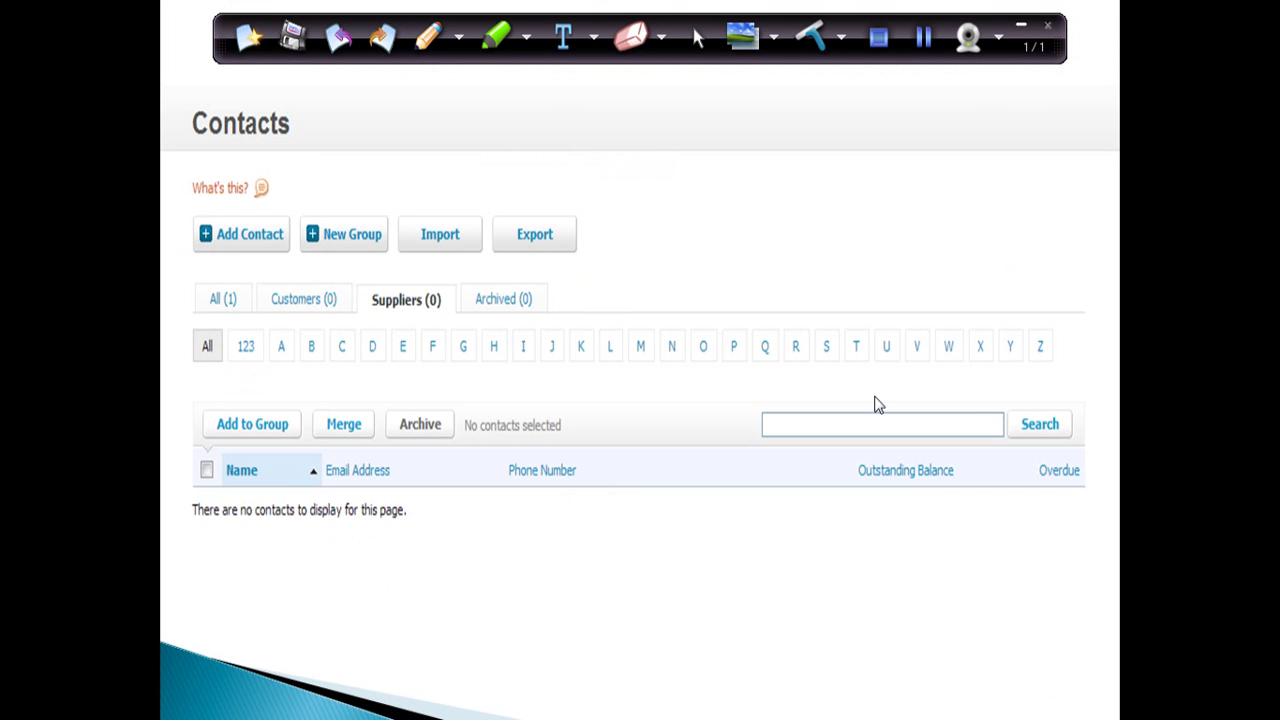